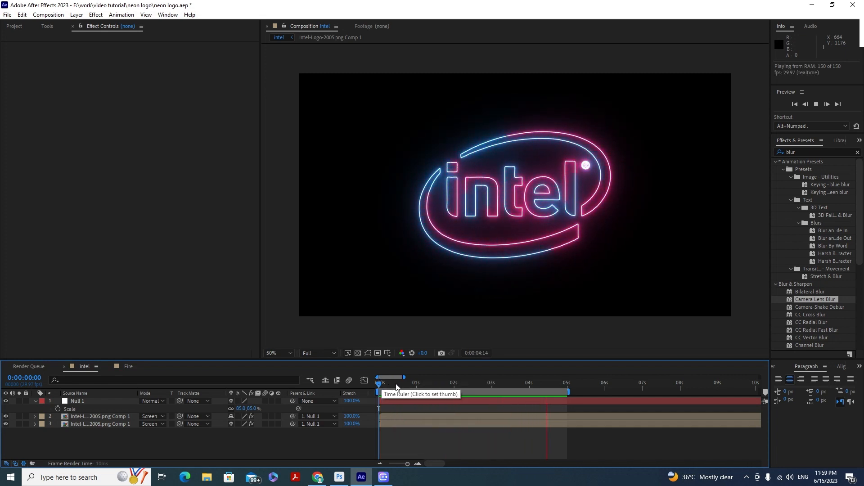
- Review the finished examples by previewing the Fire composition and scrubbing through the intel composition
{"action": "left_click", "coordinate": [393, 385]}
{"action": "left_click", "coordinate": [128, 366]}
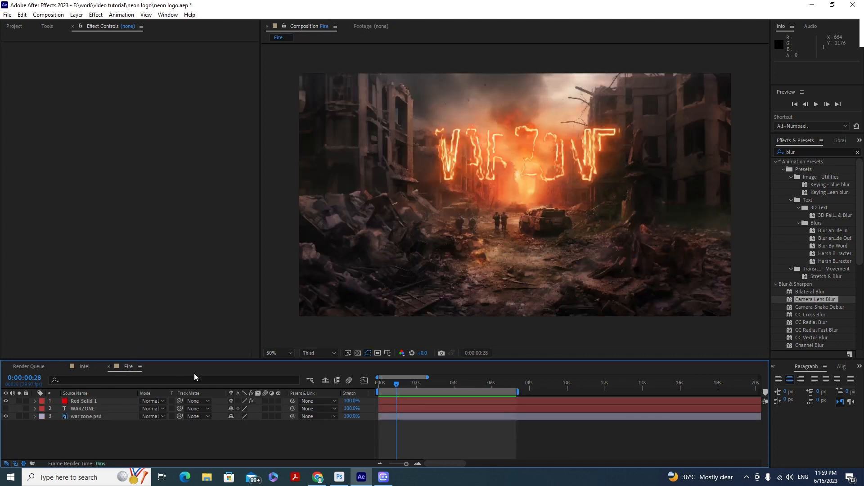
{"action": "key", "text": "space"}
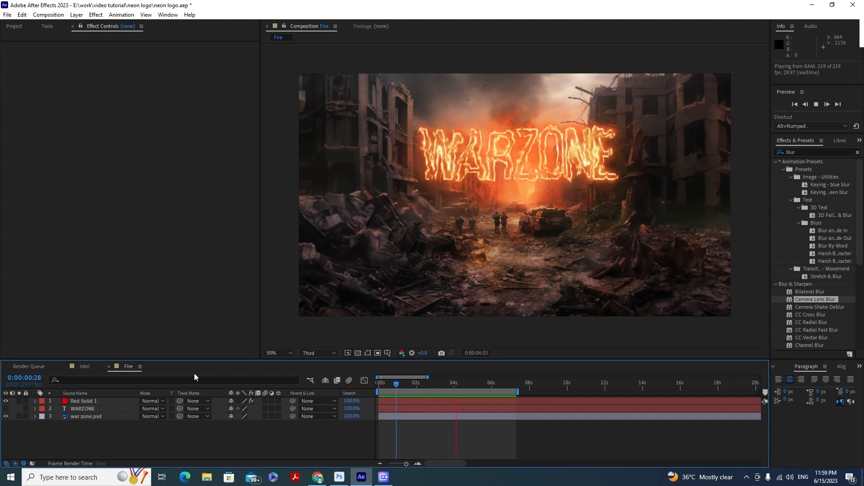
{"action": "left_click", "coordinate": [416, 383]}
{"action": "left_click", "coordinate": [87, 369]}
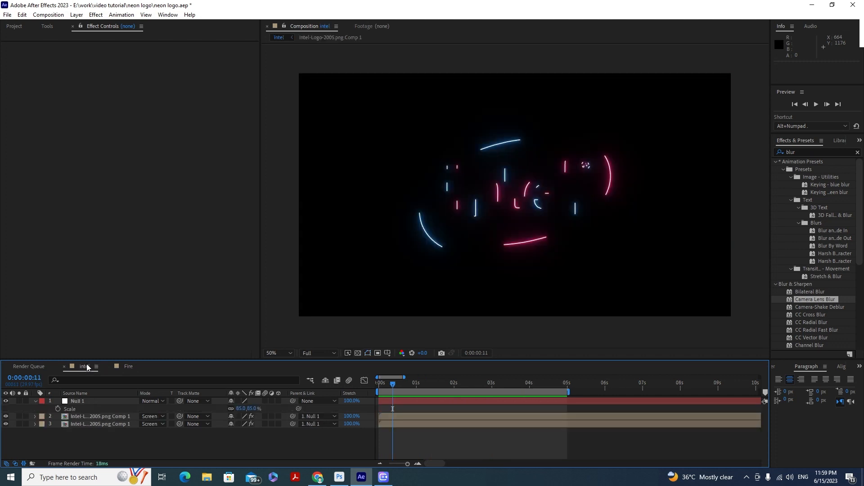
{"action": "left_click_drag", "start_coordinate": [412, 384], "coordinate": [481, 385]}
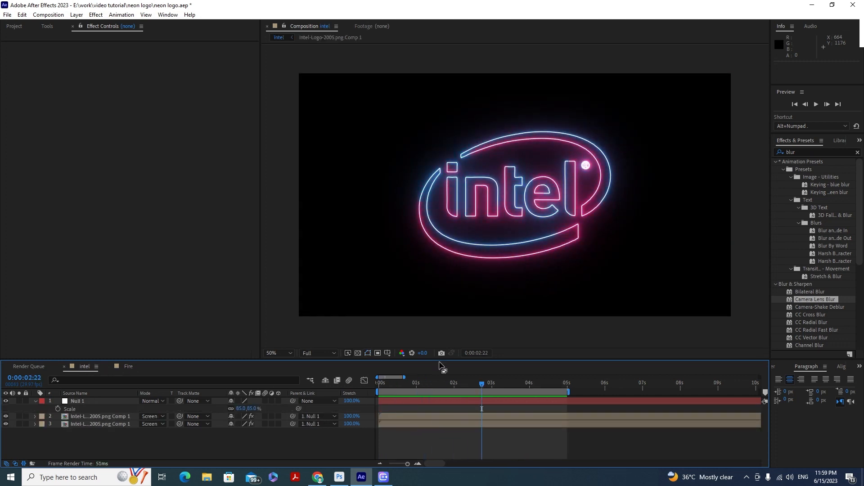
- Create a new 1920x1080, 29.97 fps composition named "neon intel logo animation"
{"action": "left_click", "coordinate": [15, 28]}
{"action": "right_click", "coordinate": [123, 202]}
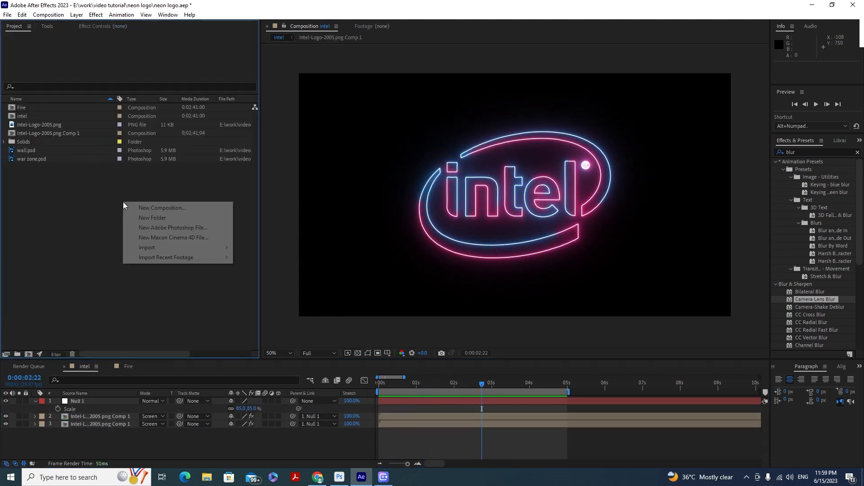
{"action": "left_click", "coordinate": [133, 207]}
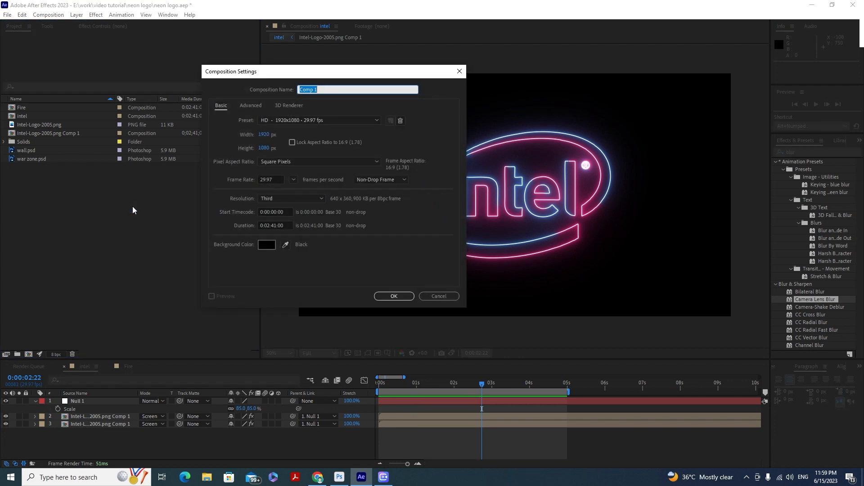
{"action": "type", "text": "neon intel logo animation"}
{"action": "key", "text": "Return"}
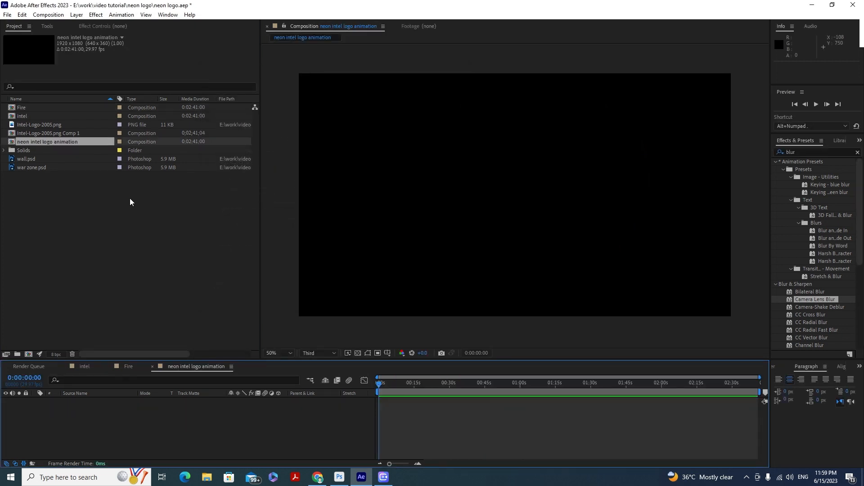
- Add Intel-Logo-2005.png to the new composition and scale the layer to 73%
{"action": "left_click", "coordinate": [58, 126]}
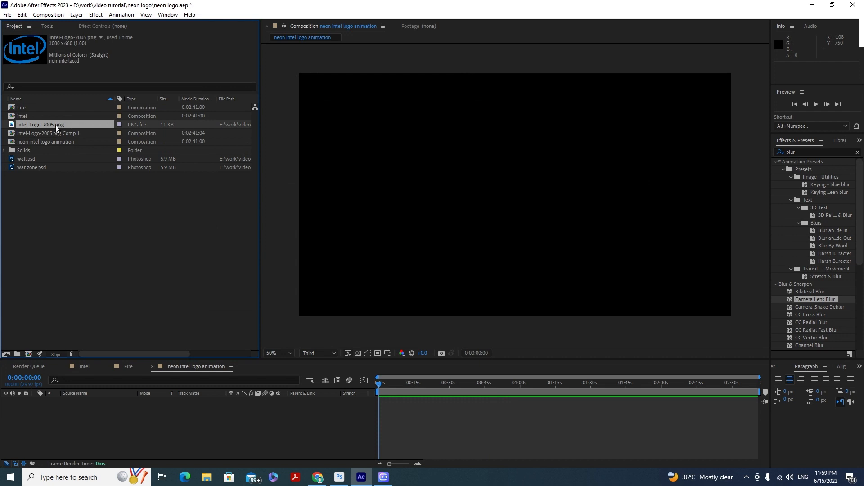
{"action": "left_click_drag", "start_coordinate": [58, 123], "coordinate": [153, 418]}
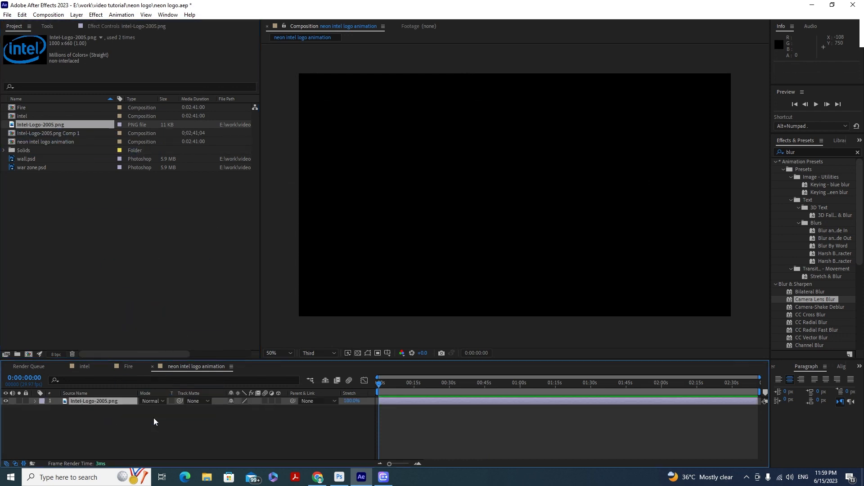
{"action": "key", "text": "s"}
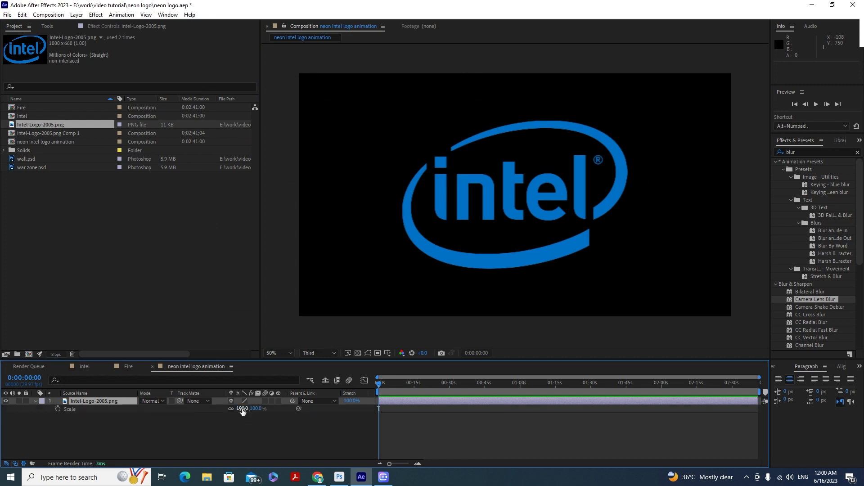
{"action": "left_click_drag", "start_coordinate": [242, 409], "coordinate": [226, 405]}
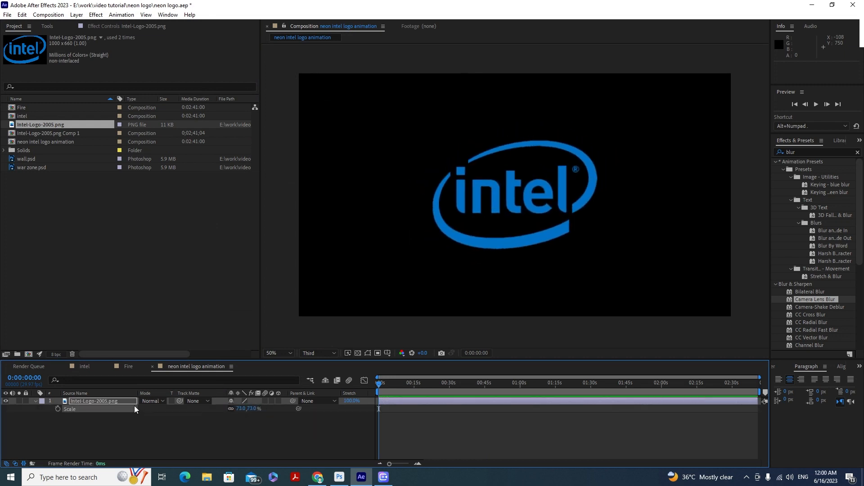
- Pre-compose the Intel logo layer, moving all attributes into the new composition
{"action": "left_click", "coordinate": [112, 401]}
{"action": "right_click", "coordinate": [112, 400]}
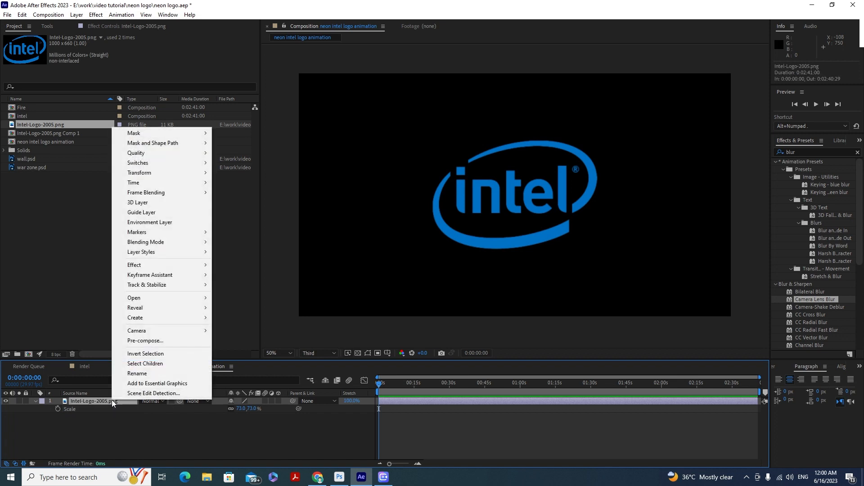
{"action": "left_click", "coordinate": [155, 342]}
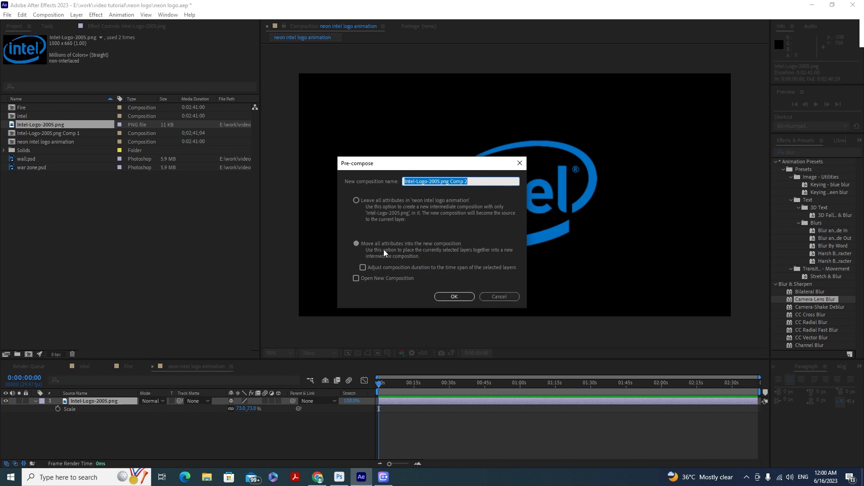
{"action": "left_click", "coordinate": [453, 297]}
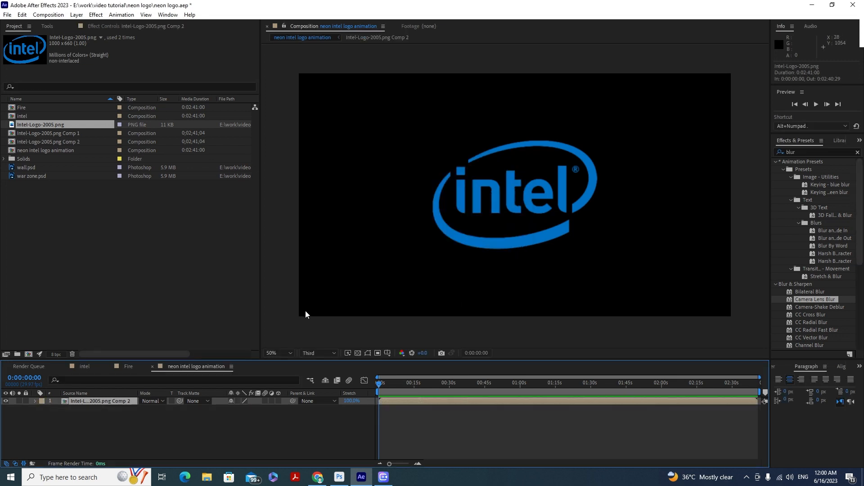
- Auto-trace the pre-composed logo on its Alpha channel for the current frame, with the preview enabled
{"action": "left_click", "coordinate": [61, 16]}
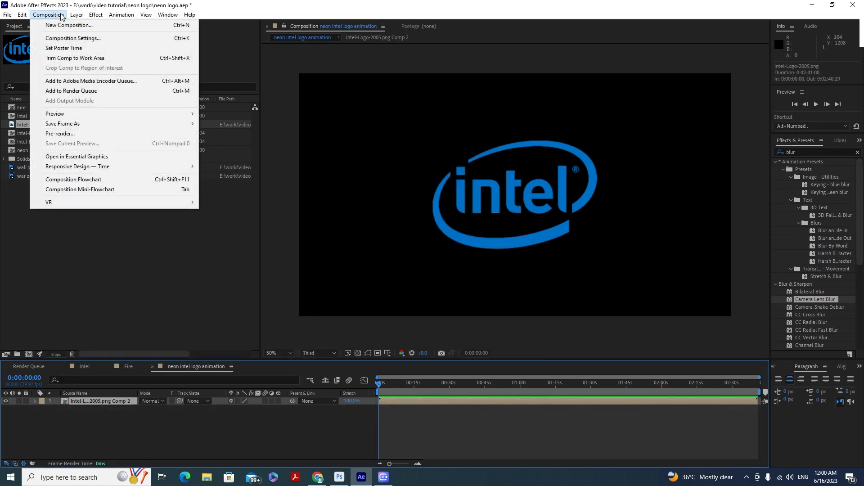
{"action": "mouse_move", "coordinate": [78, 16]}
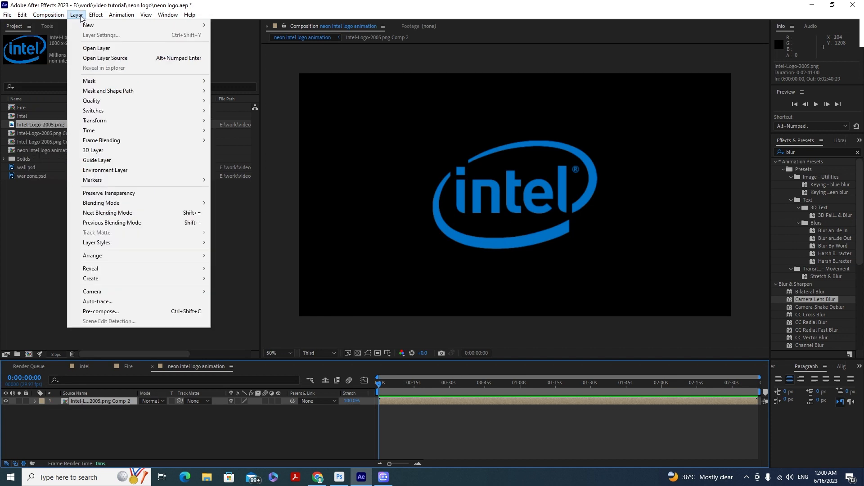
{"action": "left_click", "coordinate": [130, 304]}
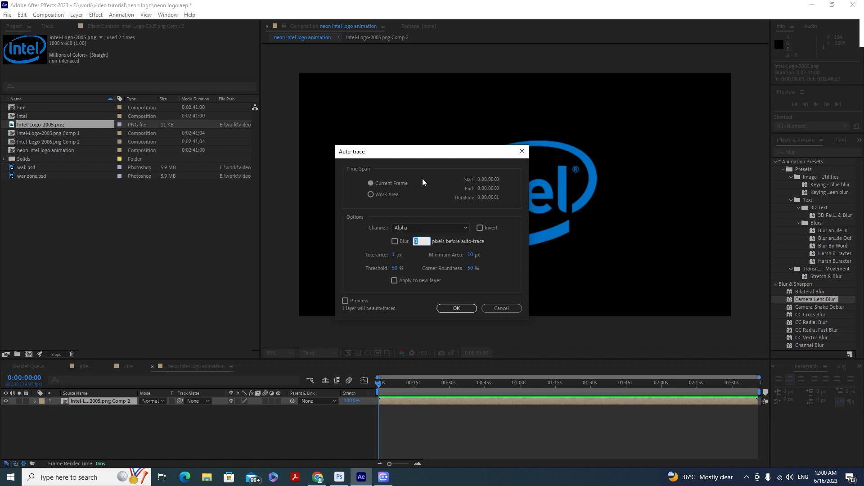
{"action": "left_click_drag", "start_coordinate": [440, 150], "coordinate": [227, 128]}
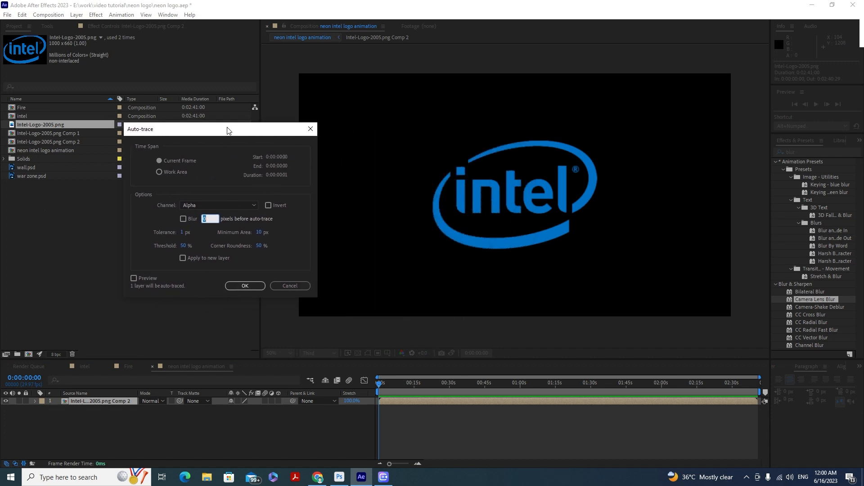
{"action": "left_click", "coordinate": [135, 279]}
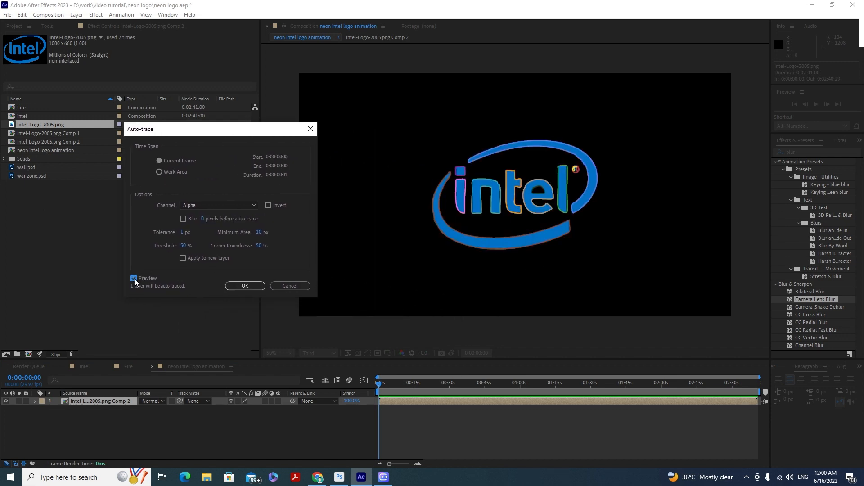
{"action": "left_click", "coordinate": [244, 286]}
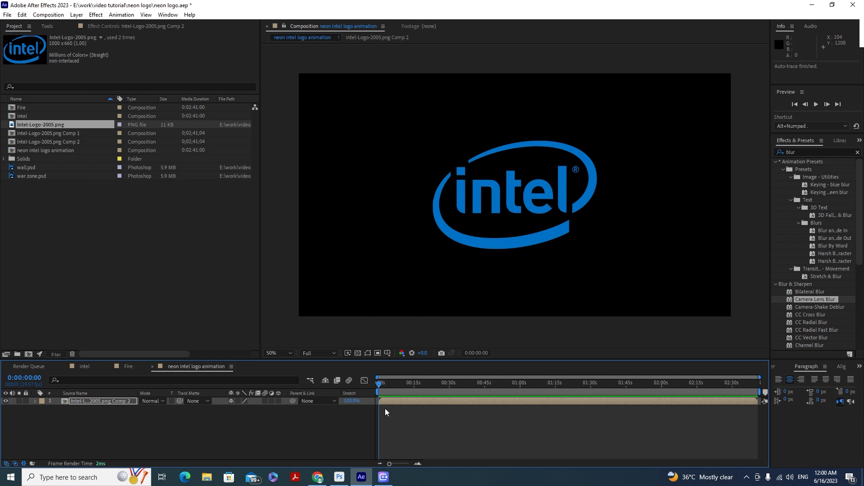
- Inspect the masks traced on the logo layer in an enlarged timeline, and collapse them again
{"action": "key", "text": "m"}
{"action": "left_click_drag", "start_coordinate": [412, 360], "coordinate": [410, 119]}
{"action": "left_click_drag", "start_coordinate": [389, 170], "coordinate": [361, 389]}
{"action": "key", "text": "m"}
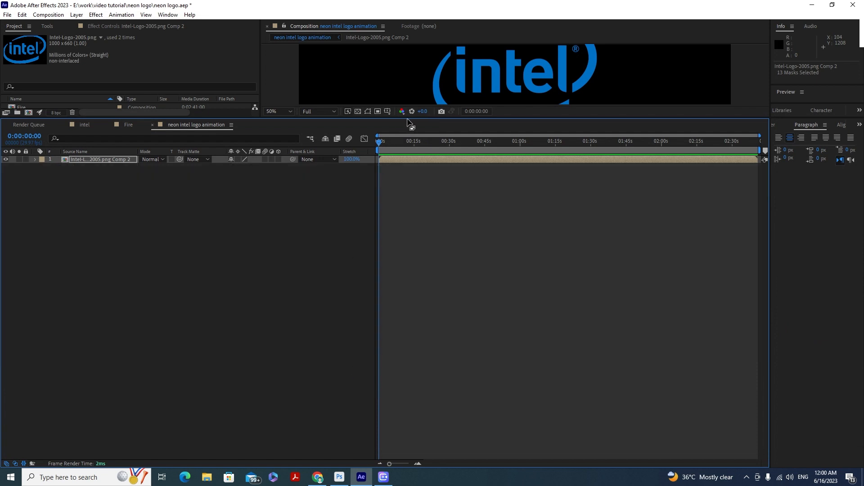
{"action": "left_click_drag", "start_coordinate": [406, 121], "coordinate": [391, 352]}
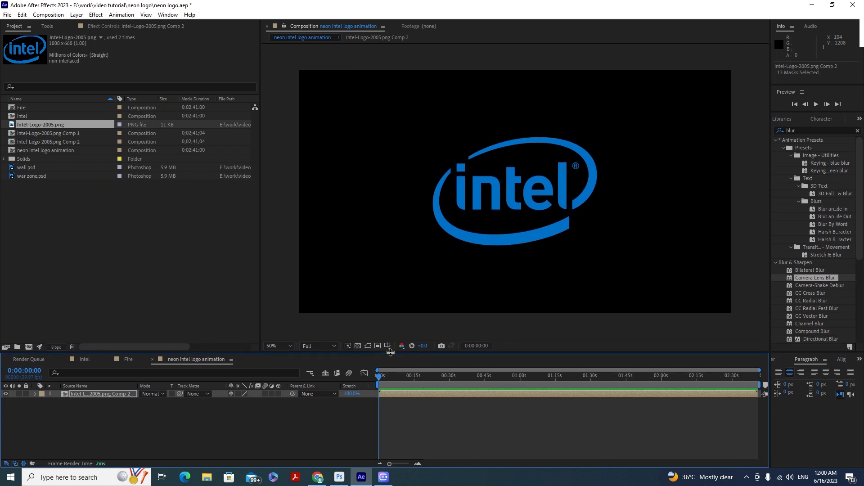
- Search the effects for "sab" and apply the Saber effect to the pre-composed logo layer
{"action": "left_click", "coordinate": [199, 436]}
{"action": "left_click", "coordinate": [88, 395]}
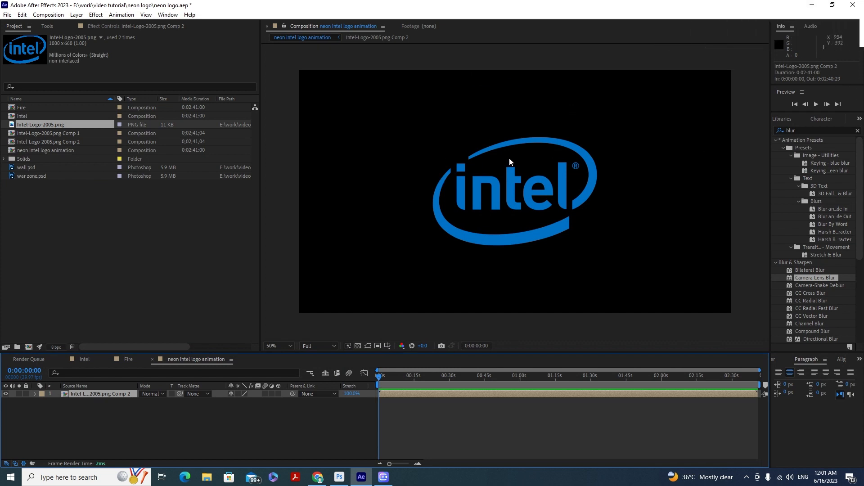
{"action": "left_click", "coordinate": [807, 129]}
{"action": "double_click", "coordinate": [807, 130]}
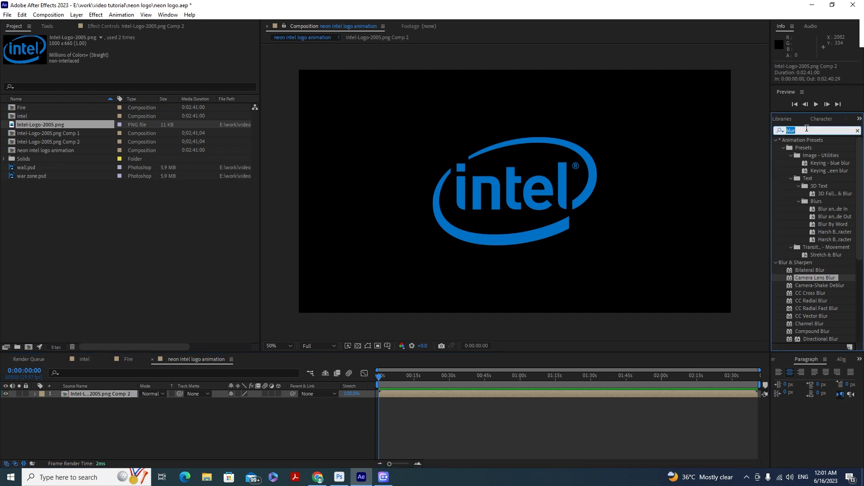
{"action": "type", "text": "sa"}
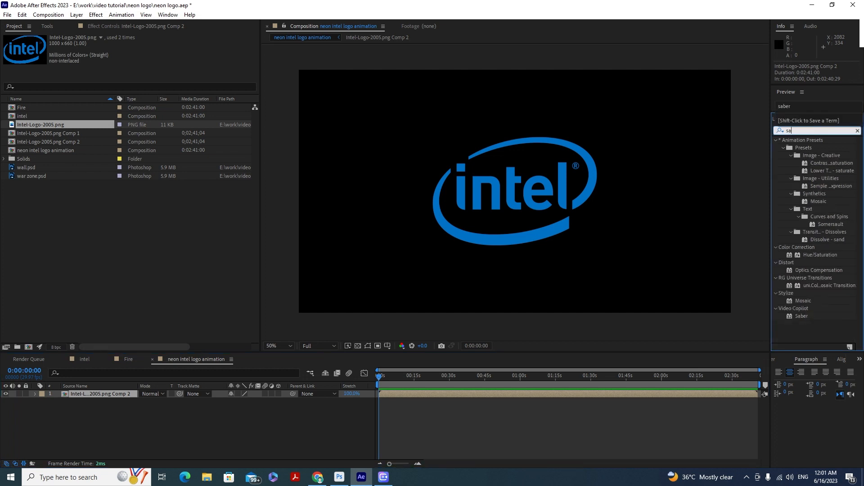
{"action": "type", "text": "b"}
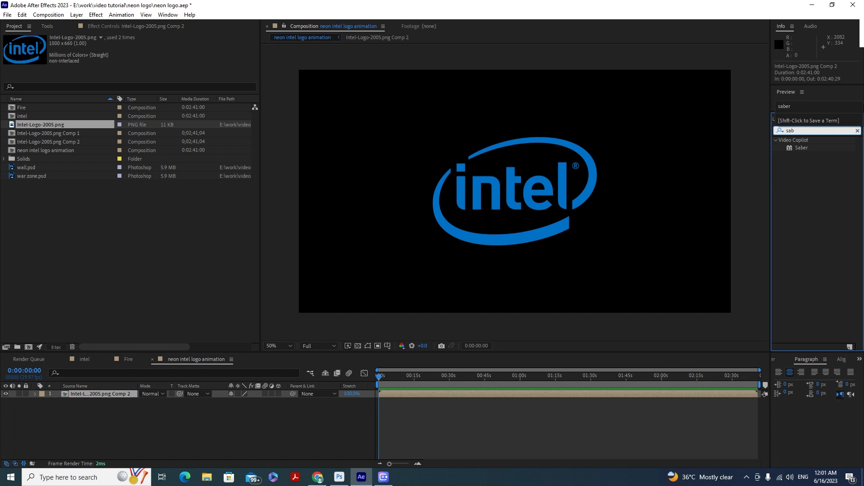
{"action": "left_click_drag", "start_coordinate": [800, 151], "coordinate": [115, 394]}
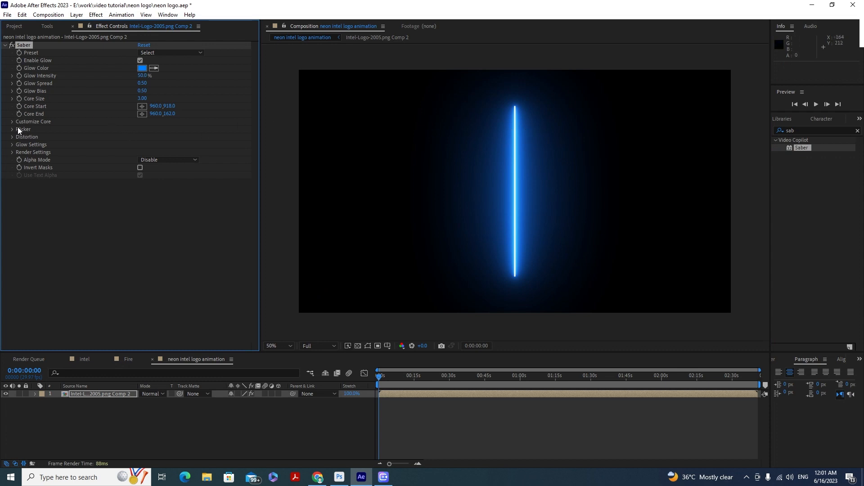
- Set Saber's Composite Settings to Transparent and its Core Type to Layer Masks
{"action": "left_click", "coordinate": [12, 152]}
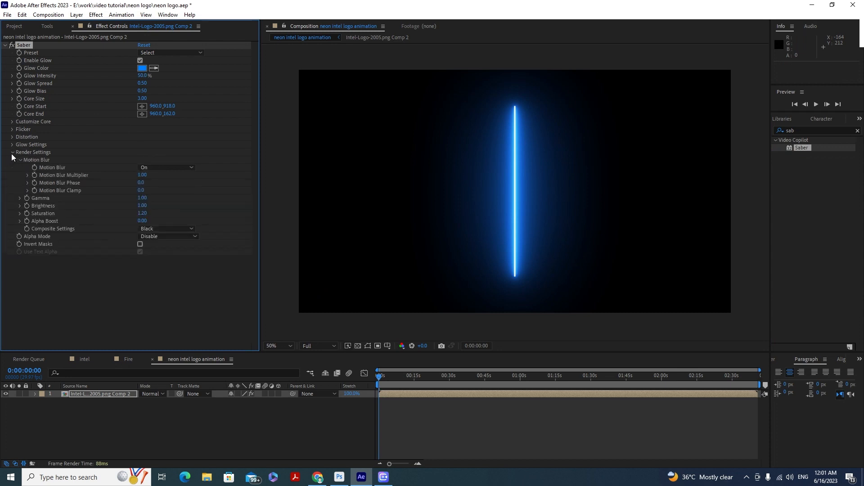
{"action": "left_click", "coordinate": [176, 230]}
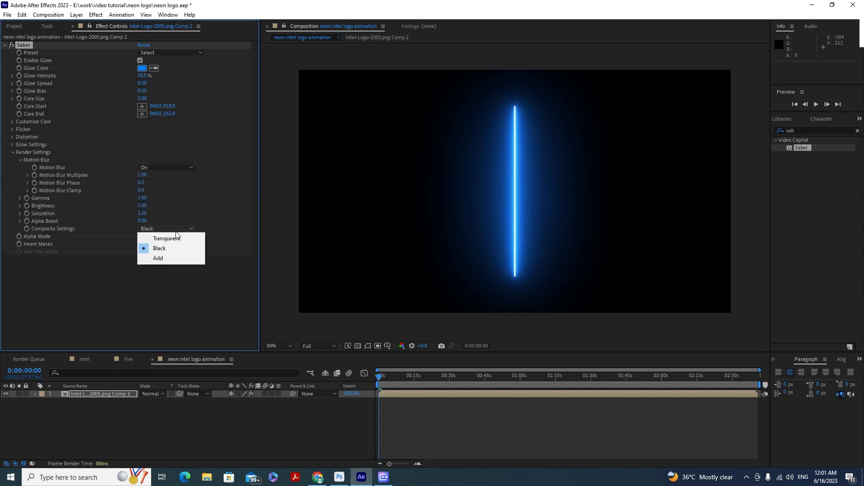
{"action": "left_click", "coordinate": [174, 238]}
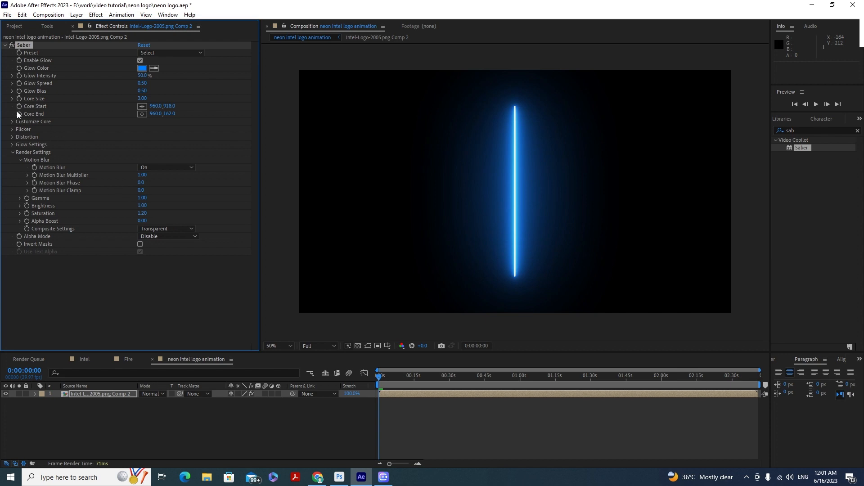
{"action": "left_click", "coordinate": [11, 122]}
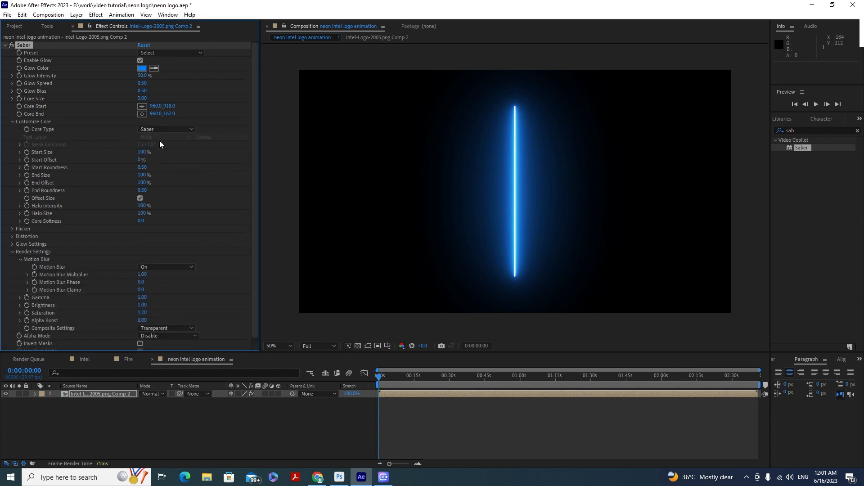
{"action": "left_click", "coordinate": [170, 129]}
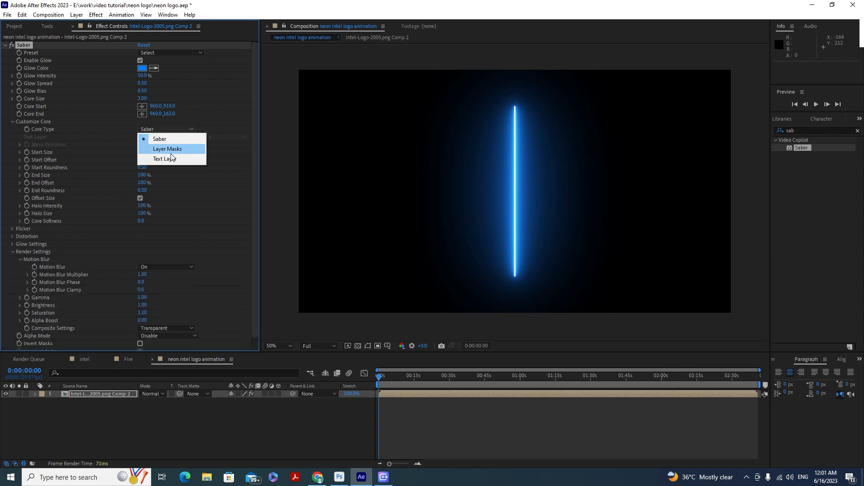
{"action": "left_click", "coordinate": [171, 151]}
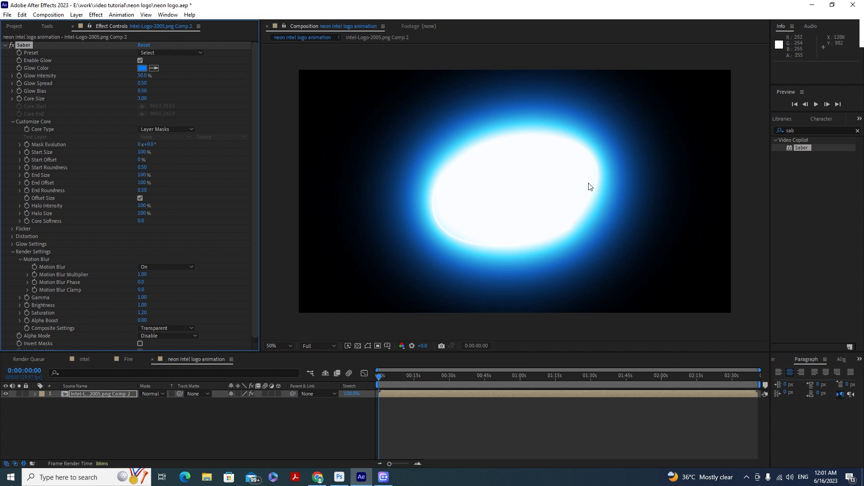
- Set the Saber effect's Glow Intensity to 20%
{"action": "left_click", "coordinate": [143, 77]}
{"action": "type", "text": "20"}
{"action": "key", "text": "Return"}
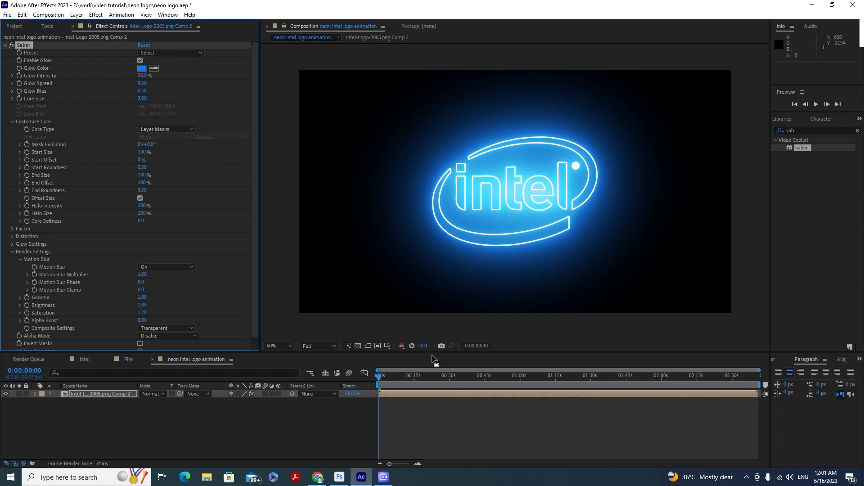
- Try Saber's Fire preset and its Heat preset on the logo
{"action": "left_click", "coordinate": [185, 52]}
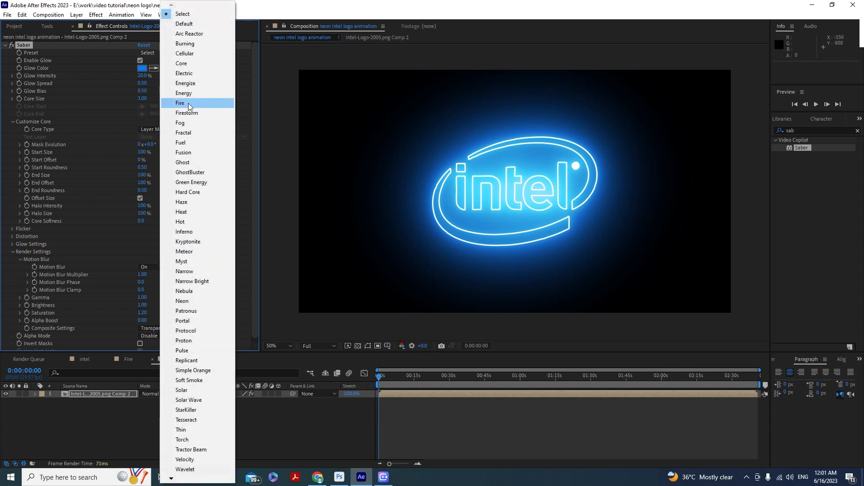
{"action": "left_click", "coordinate": [188, 103]}
{"action": "left_click", "coordinate": [194, 52]}
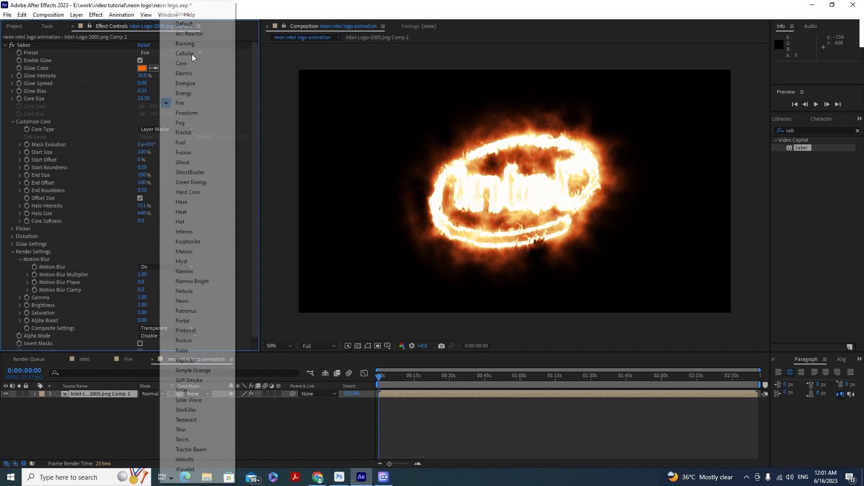
{"action": "left_click", "coordinate": [201, 215]}
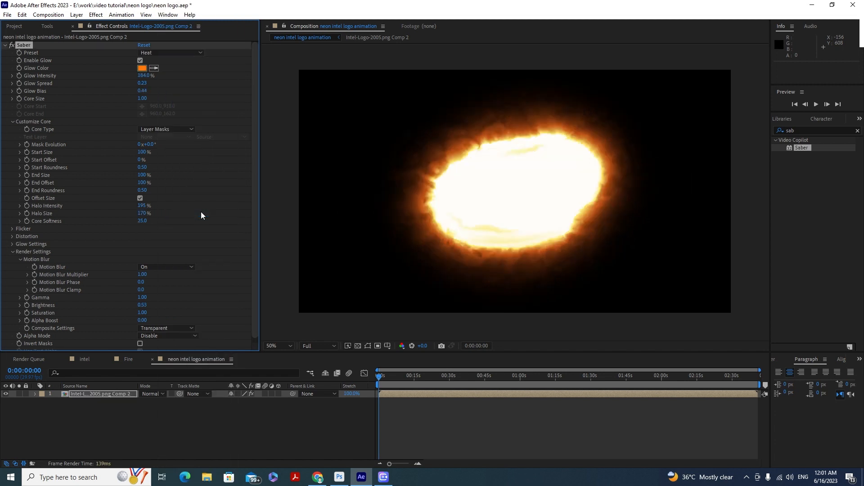
- Apply Saber's Neon preset to the logo layer and set its Glow Intensity to 30%
{"action": "left_click", "coordinate": [191, 52]}
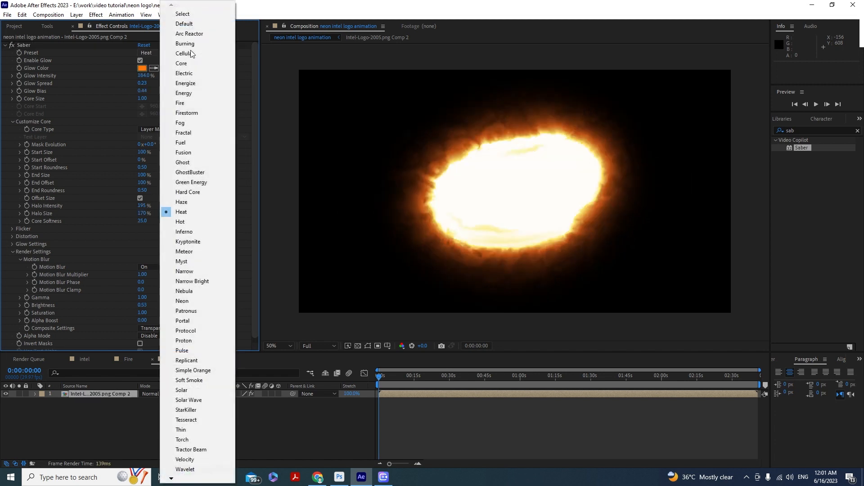
{"action": "left_click", "coordinate": [213, 301]}
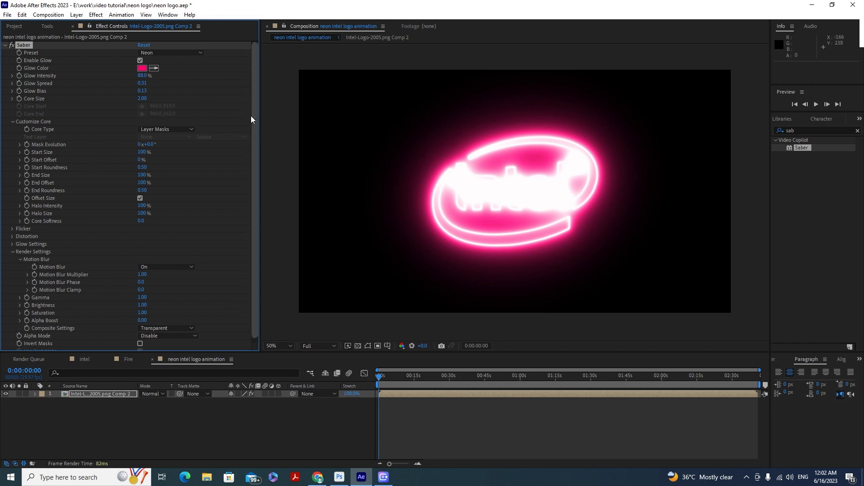
{"action": "left_click", "coordinate": [139, 76]}
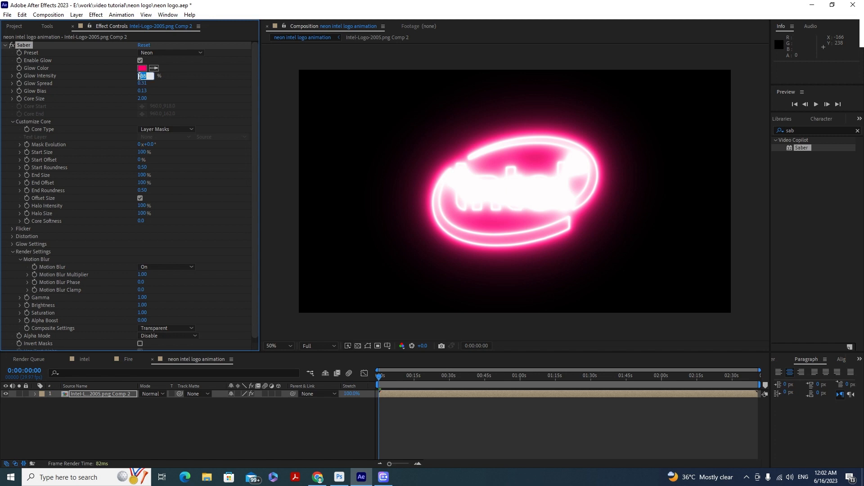
{"action": "left_click", "coordinate": [169, 90]}
{"action": "left_click", "coordinate": [142, 76]}
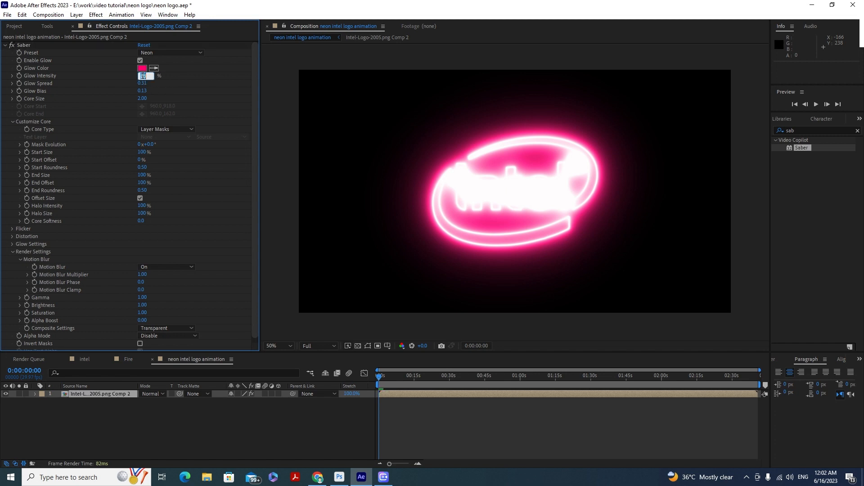
{"action": "type", "text": "30"}
{"action": "key", "text": "Return"}
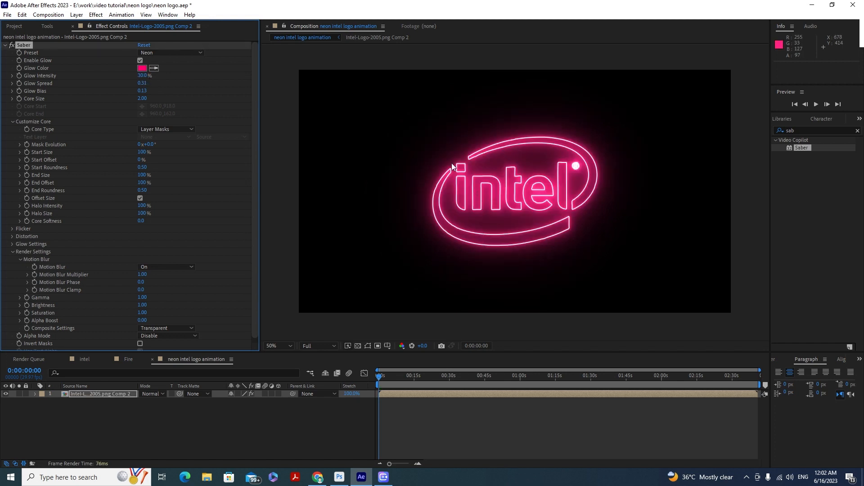
- Try a Glow Intensity of 40% on the Saber effect, and return it to 30%
{"action": "left_click", "coordinate": [139, 77]}
{"action": "type", "text": "40"}
{"action": "key", "text": "Return"}
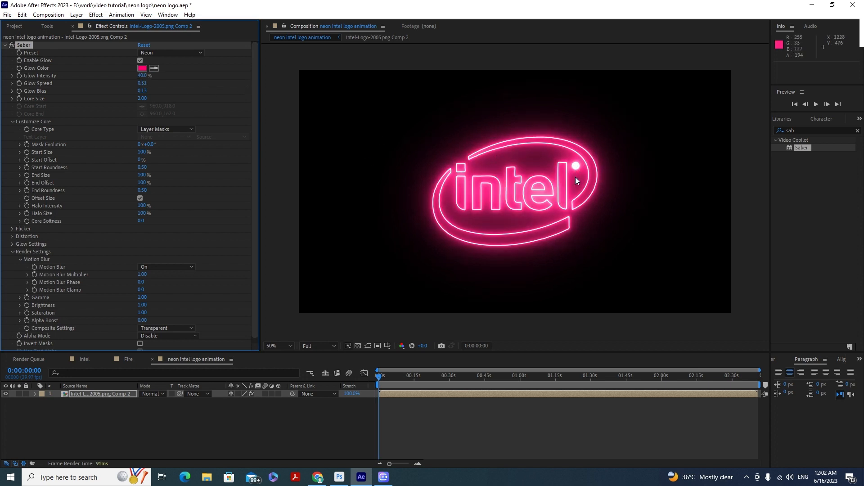
{"action": "left_click", "coordinate": [142, 76]}
{"action": "type", "text": "30"}
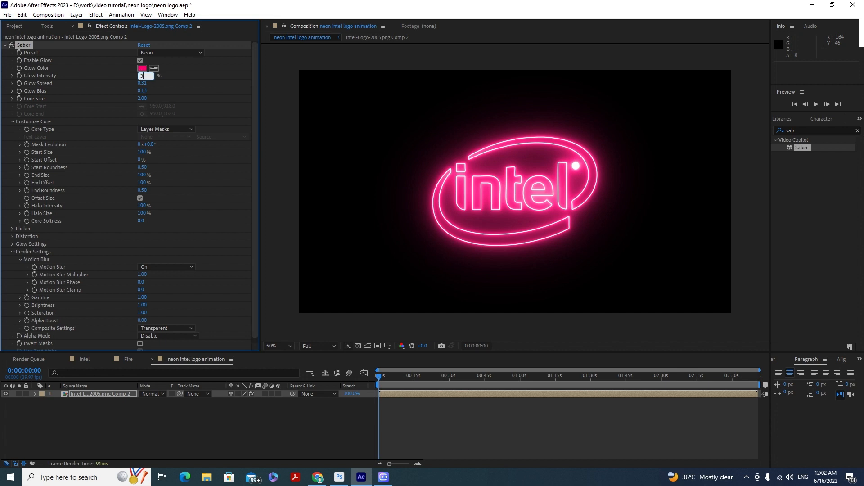
{"action": "key", "text": "Return"}
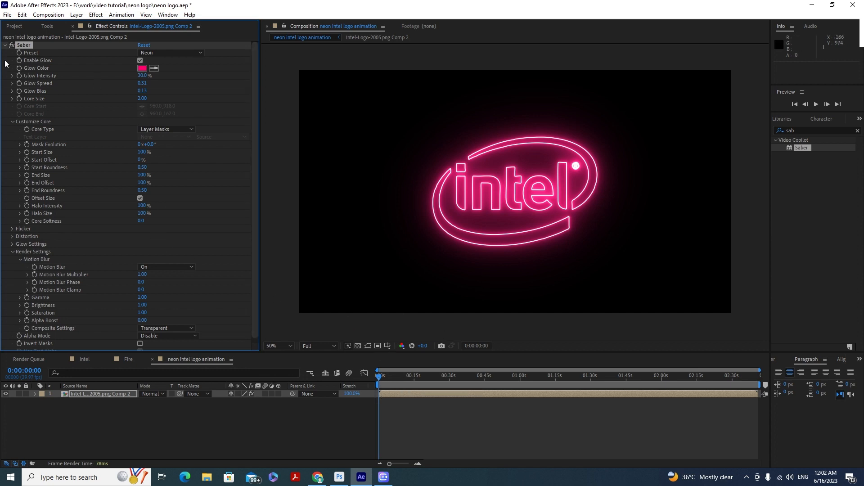
- Collapse Saber's Render Settings and keyframe Mask Evolution and End Offset at the start of the timeline, with End Offset at 0%
{"action": "left_click", "coordinate": [4, 46]}
{"action": "left_click", "coordinate": [4, 46]}
{"action": "left_click", "coordinate": [12, 121]}
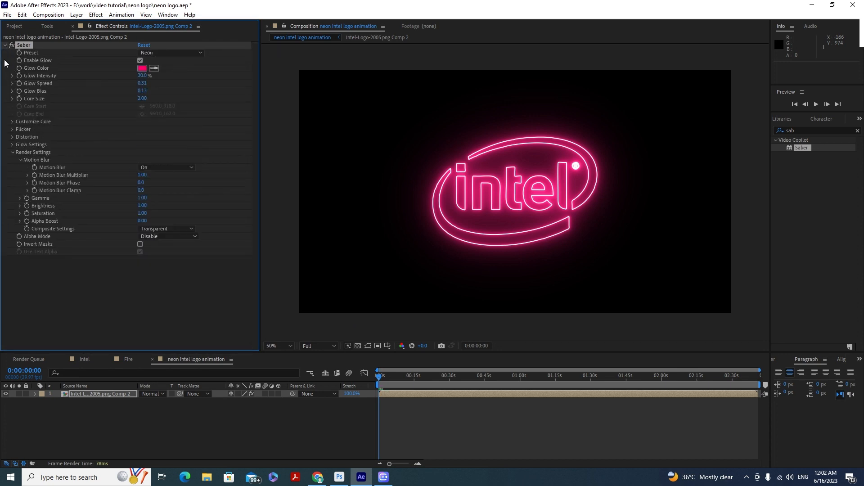
{"action": "left_click", "coordinate": [13, 152]}
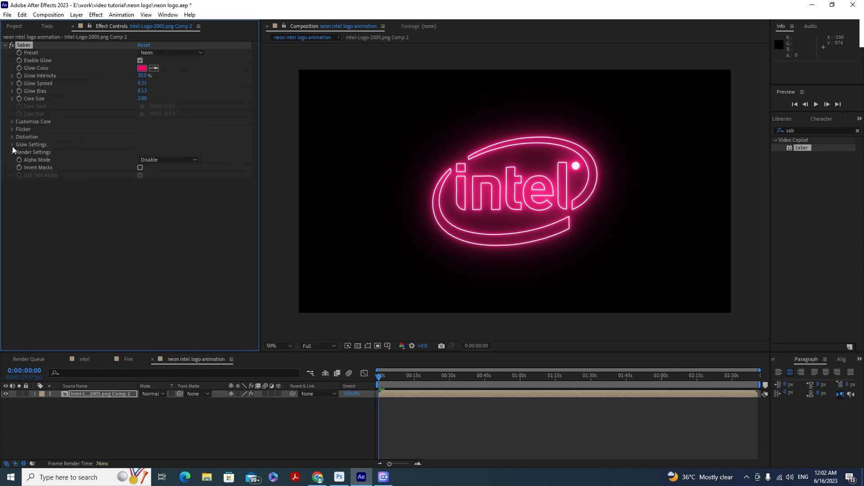
{"action": "left_click", "coordinate": [13, 122]}
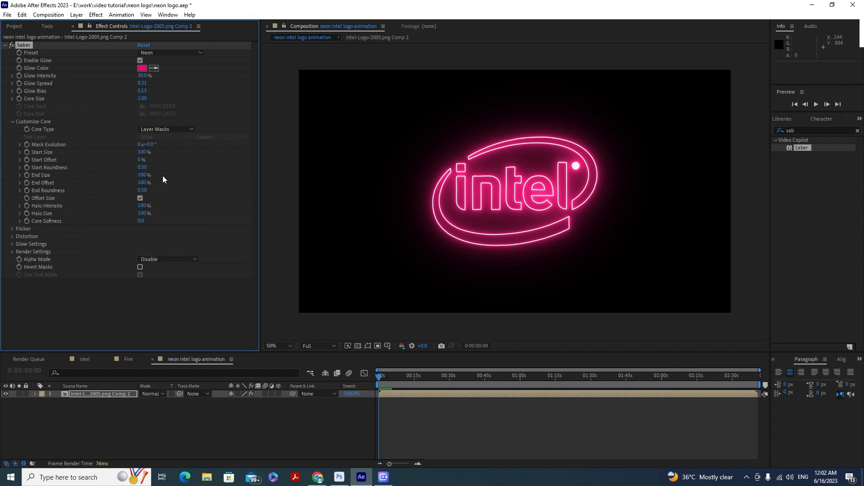
{"action": "left_click", "coordinate": [26, 144]}
{"action": "left_click", "coordinate": [26, 182]}
{"action": "left_click", "coordinate": [142, 183]}
{"action": "type", "text": "0"}
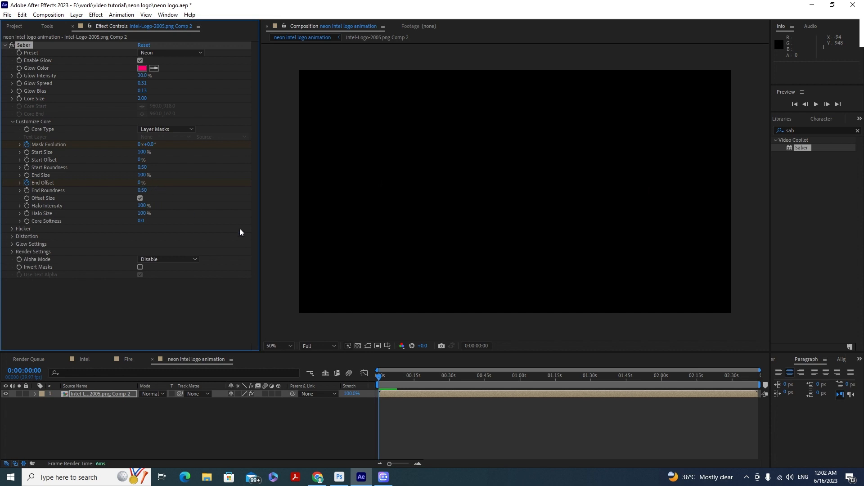
- Set Saber's End Offset to 100% and briefly show the layer controls to view the logo's mask outlines
{"action": "left_click", "coordinate": [141, 182]}
{"action": "type", "text": "100"}
{"action": "key", "text": "Return"}
{"action": "left_click", "coordinate": [146, 14]}
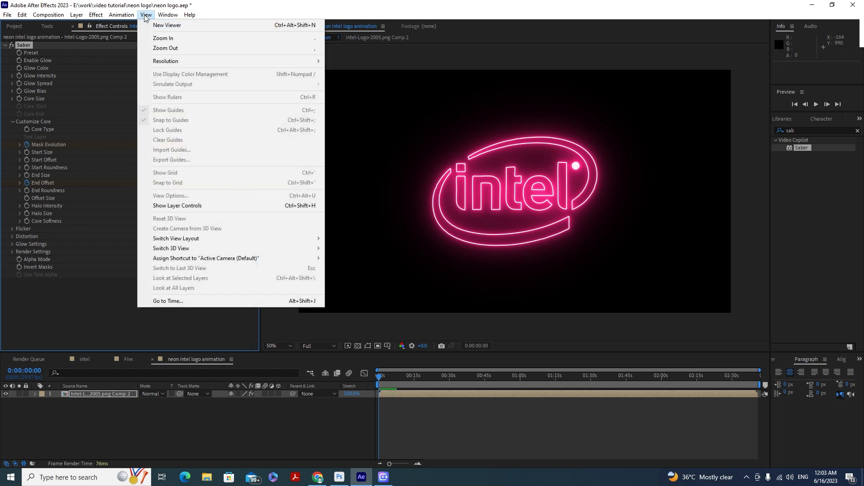
{"action": "left_click", "coordinate": [197, 206]}
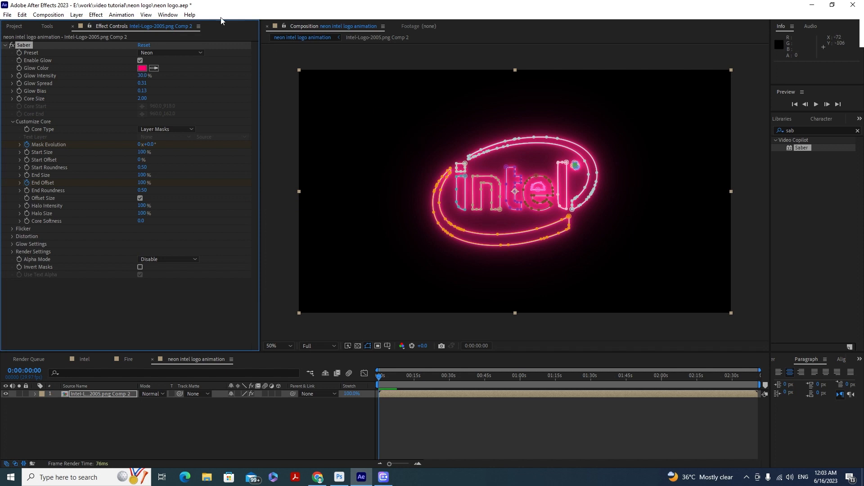
{"action": "left_click", "coordinate": [146, 14]}
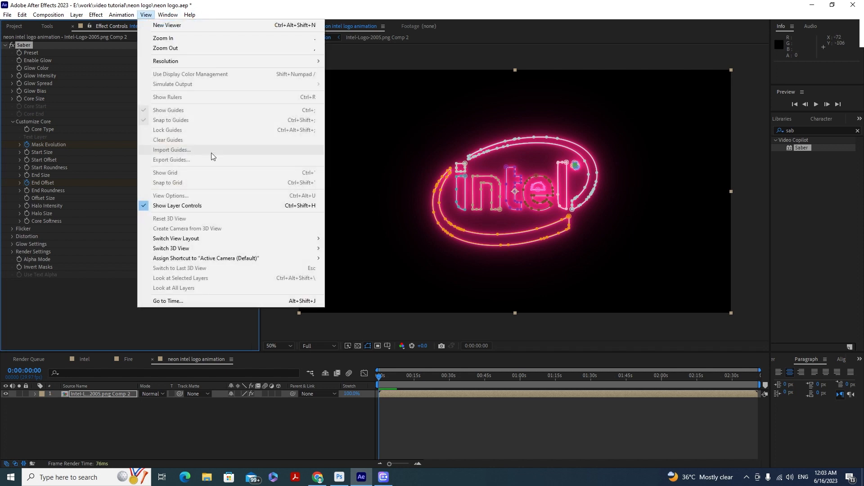
{"action": "left_click", "coordinate": [202, 206]}
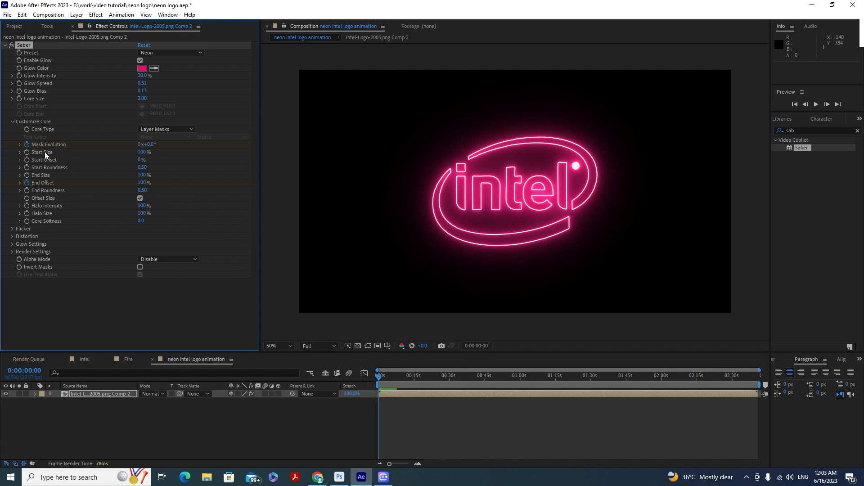
- Set the End Offset keyframe at 0 seconds to 0%
{"action": "left_click", "coordinate": [143, 182]}
{"action": "type", "text": "0"}
{"action": "key", "text": "Return"}
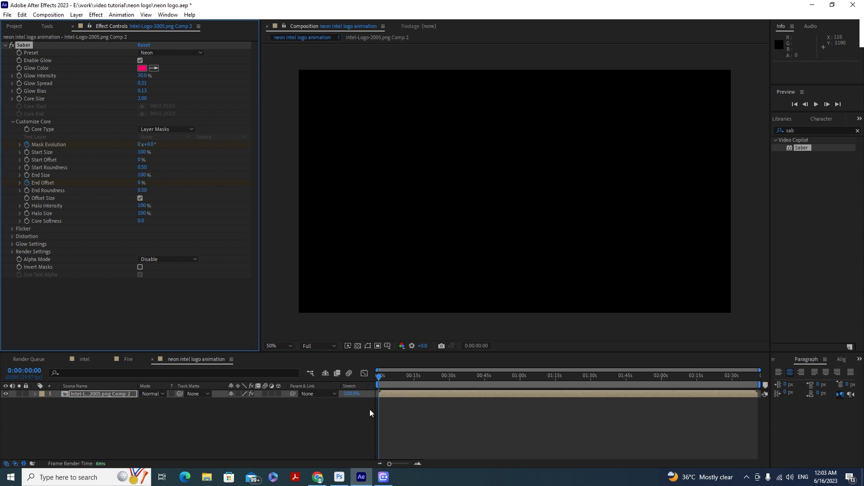
- Delete the Mask Path keyframes of all 13 masks on the logo layer, and collapse its mask list
{"action": "left_click", "coordinate": [418, 464]}
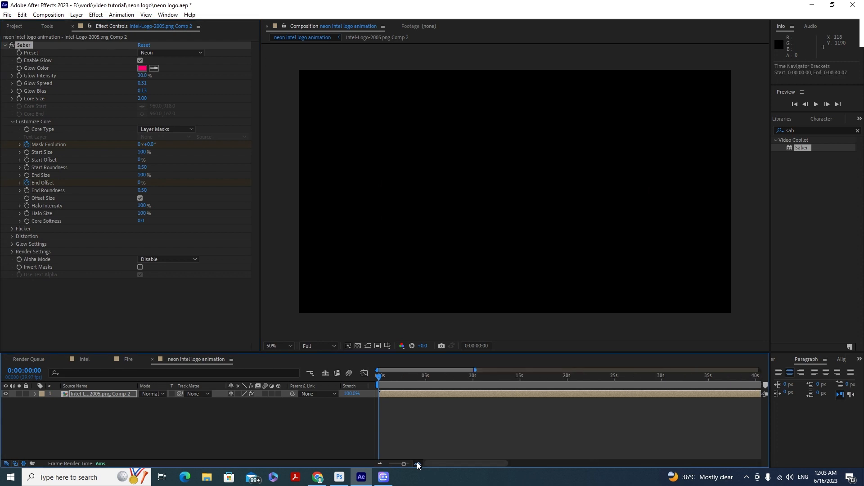
{"action": "left_click", "coordinate": [419, 463]}
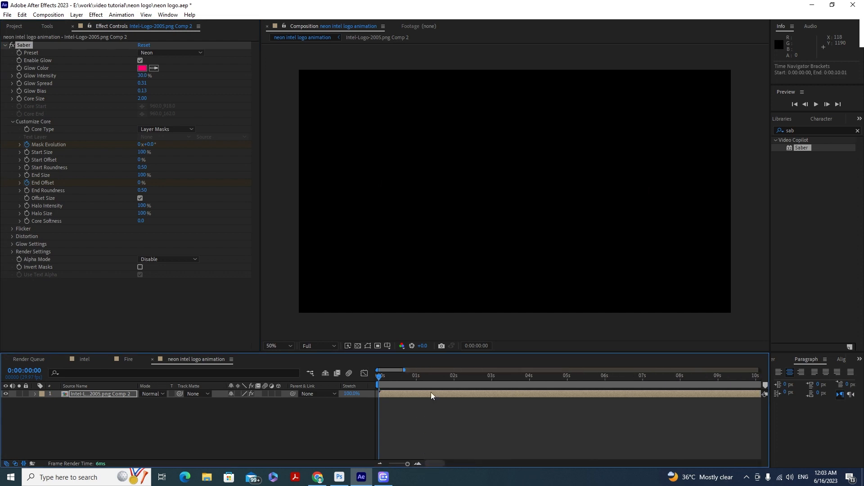
{"action": "key", "text": "m"}
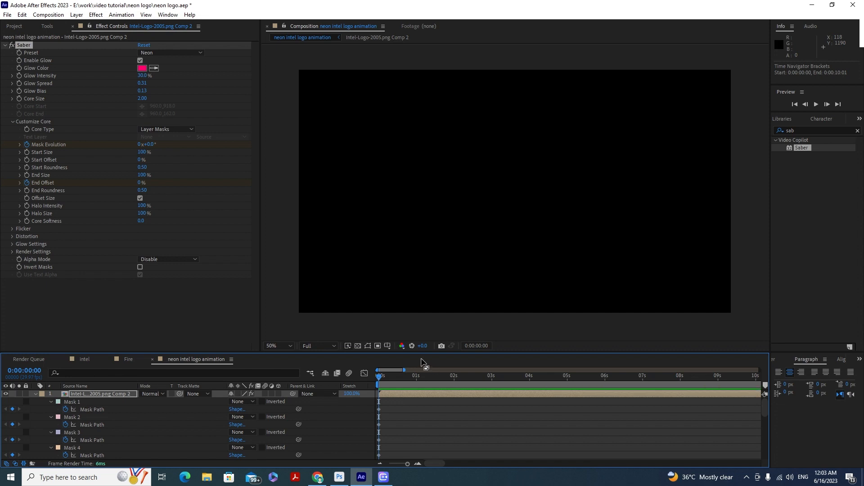
{"action": "left_click_drag", "start_coordinate": [419, 352], "coordinate": [433, 143]}
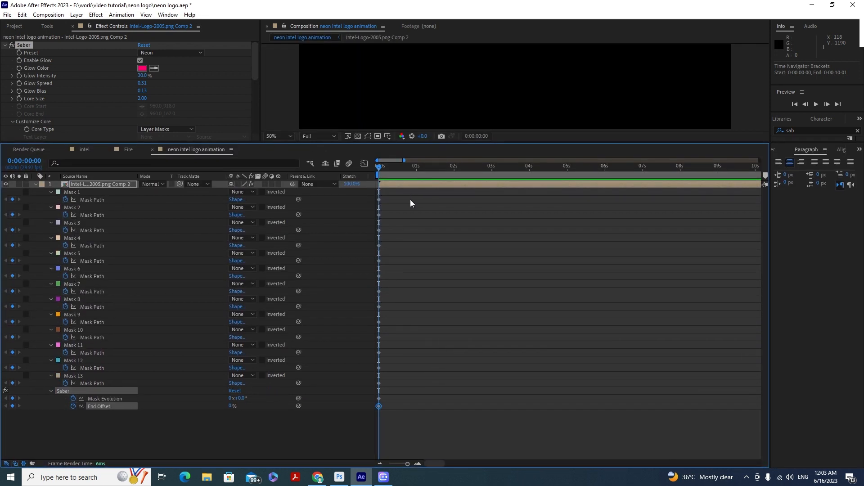
{"action": "left_click_drag", "start_coordinate": [398, 197], "coordinate": [375, 389]}
{"action": "key", "text": "Delete"}
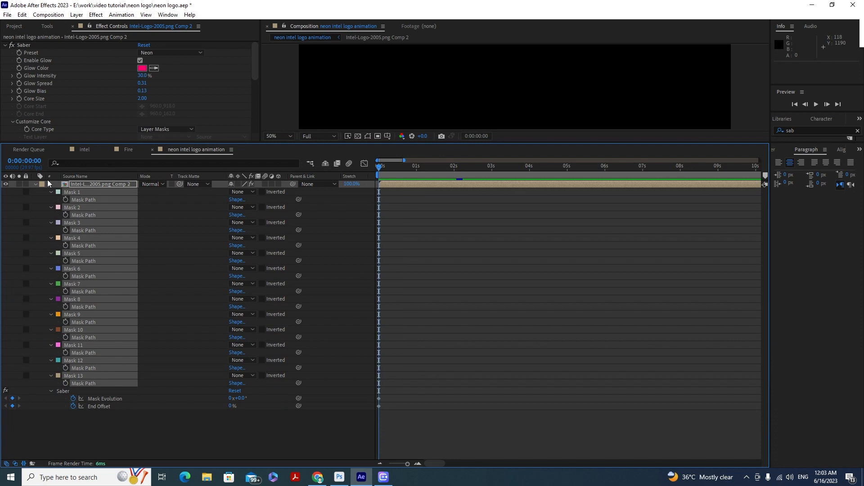
{"action": "left_click", "coordinate": [36, 185]}
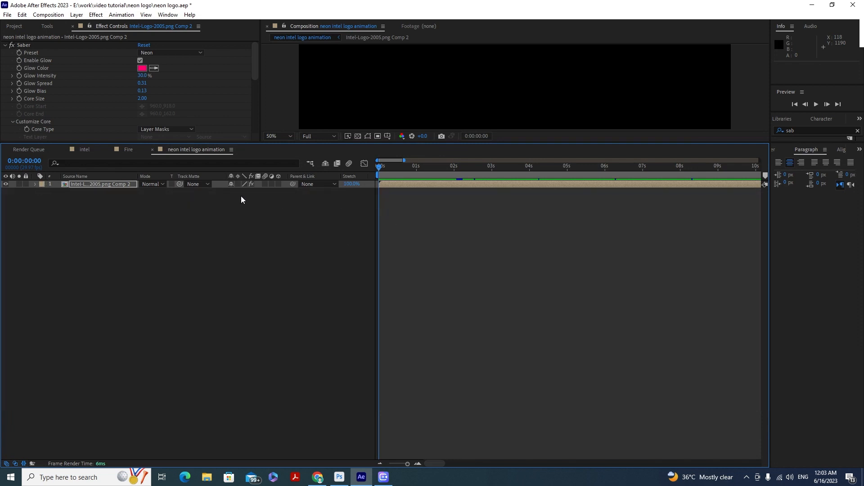
{"action": "left_click_drag", "start_coordinate": [328, 142], "coordinate": [334, 295]}
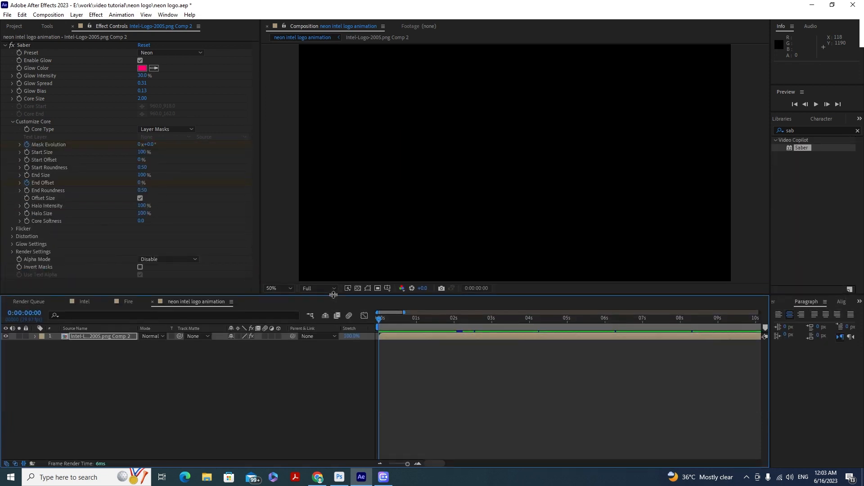
- Reveal the logo layer's keyframed properties and set End Offset to 50% at 2 seconds
{"action": "key", "text": "u"}
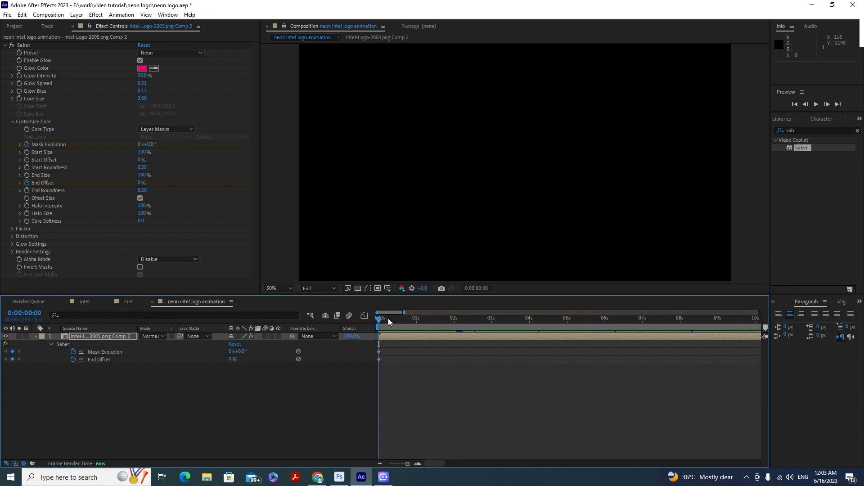
{"action": "left_click_drag", "start_coordinate": [388, 318], "coordinate": [454, 327]}
{"action": "left_click", "coordinate": [424, 335]}
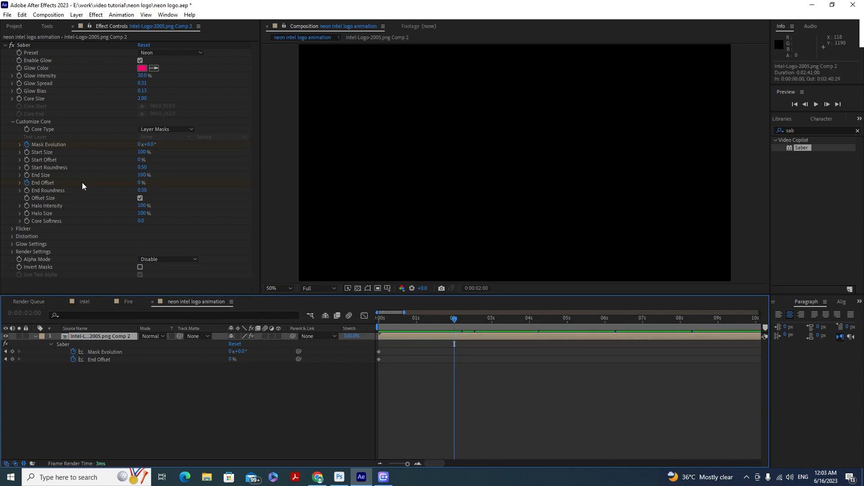
{"action": "left_click", "coordinate": [140, 183]}
{"action": "type", "text": "50"}
{"action": "key", "text": "Return"}
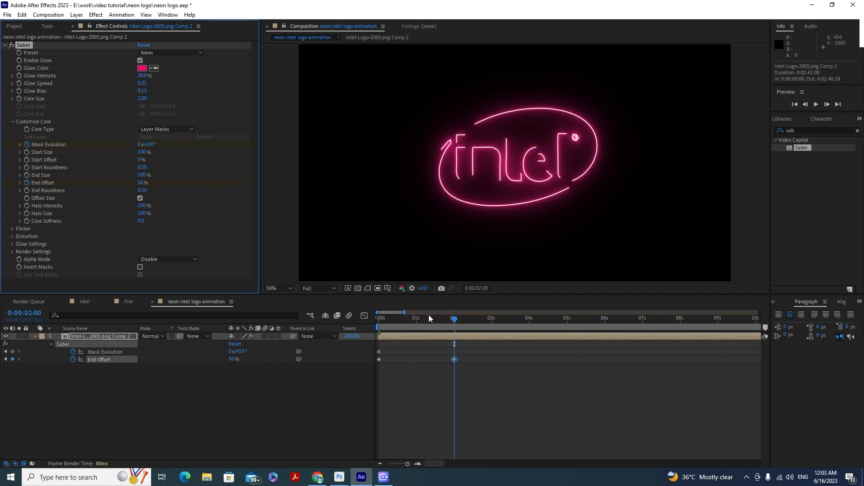
- Set Mask Evolution to 1 full revolution at 0:00:04:01, and preview the animation from the start
{"action": "left_click", "coordinate": [485, 320]}
{"action": "left_click_drag", "start_coordinate": [485, 320], "coordinate": [530, 332]}
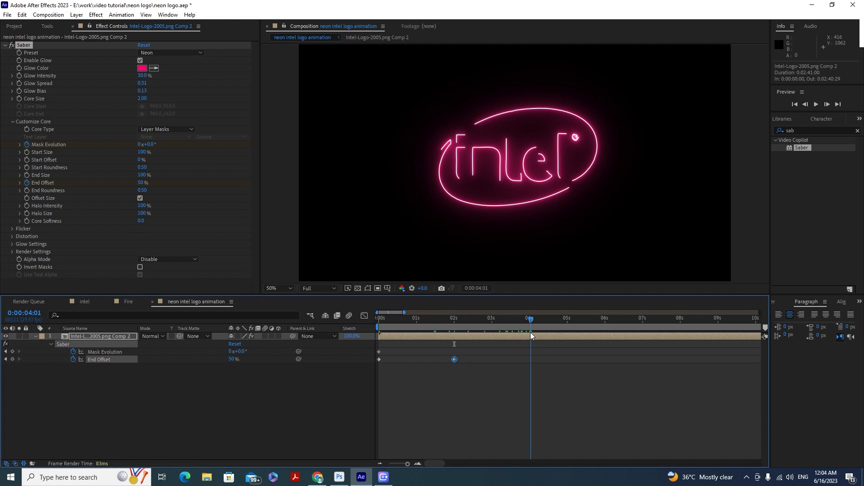
{"action": "left_click", "coordinate": [137, 144]}
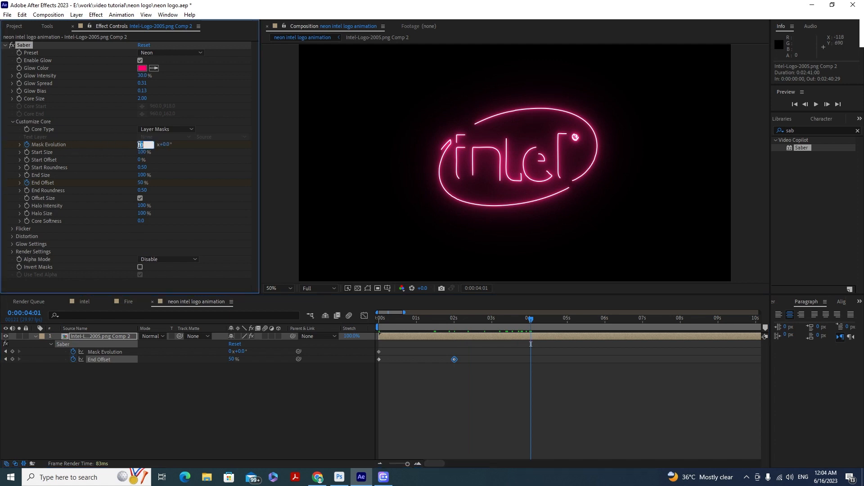
{"action": "type", "text": "1"}
{"action": "key", "text": "Return"}
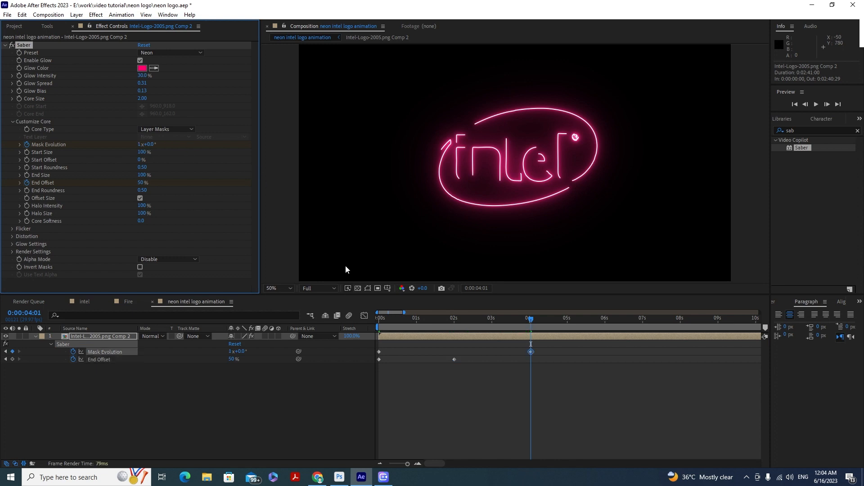
{"action": "left_click_drag", "start_coordinate": [398, 325], "coordinate": [379, 317]}
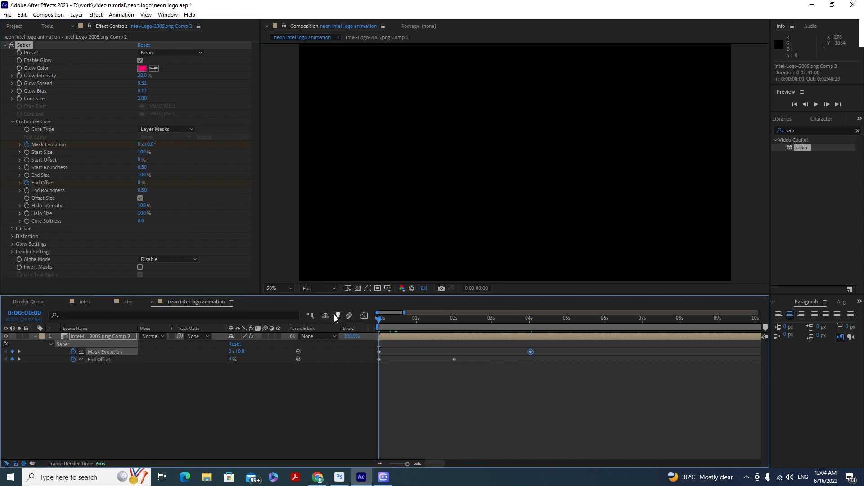
{"action": "key", "text": "space"}
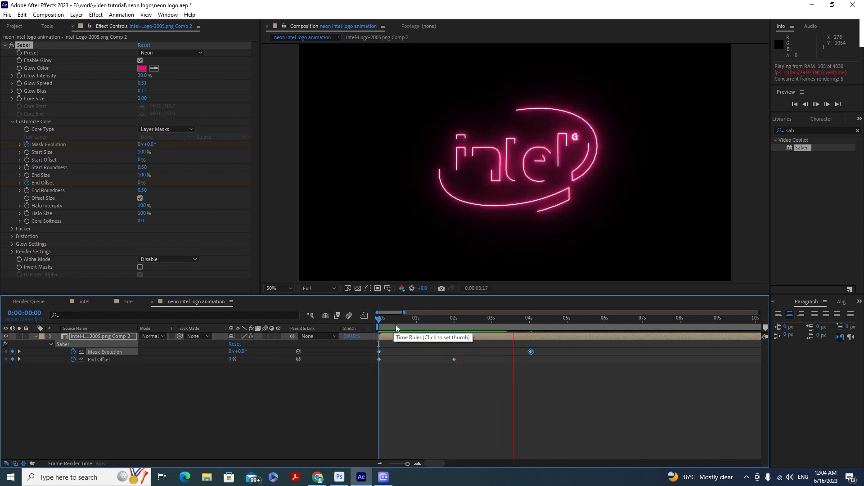
- Stop the preview and collapse the logo layer's keyframed properties in the timeline
{"action": "mouse_move", "coordinate": [431, 318]}
{"action": "left_mouse_down"}
{"action": "mouse_move", "coordinate": [414, 317]}
{"action": "mouse_move", "coordinate": [503, 330]}
{"action": "left_mouse_up"}
{"action": "left_click", "coordinate": [145, 427]}
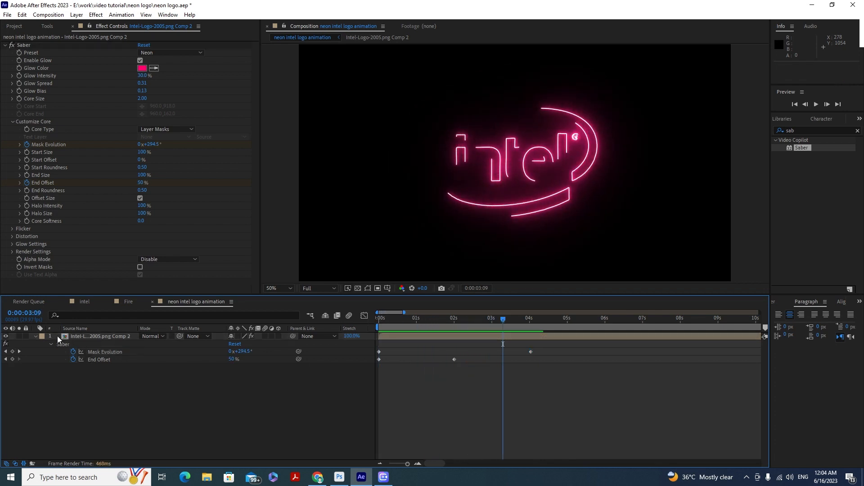
{"action": "left_click", "coordinate": [36, 336]}
{"action": "left_click", "coordinate": [74, 336]}
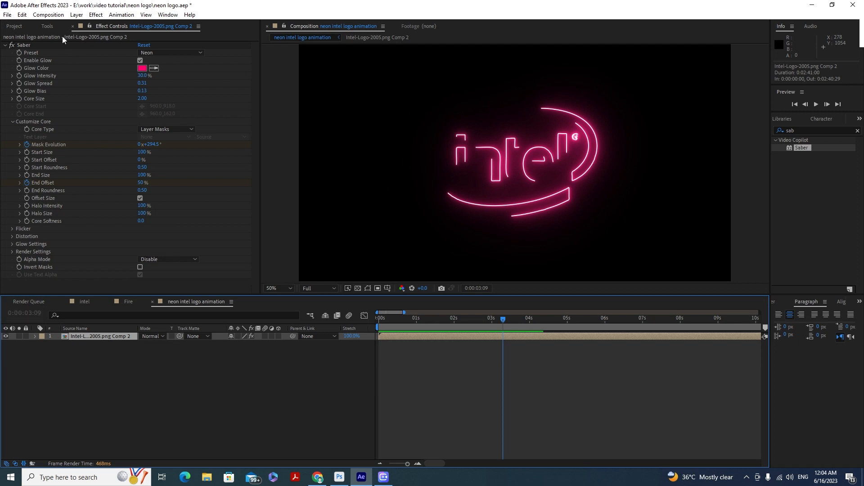
{"action": "left_click", "coordinate": [52, 16]}
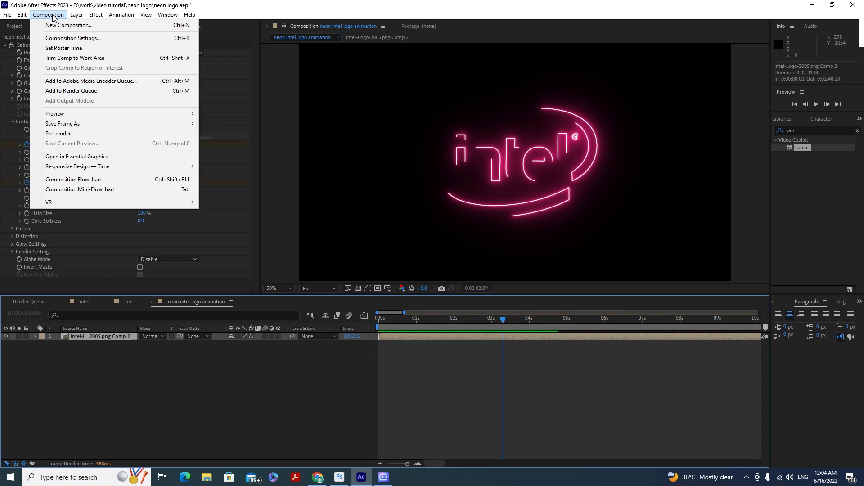
{"action": "left_click", "coordinate": [140, 376]}
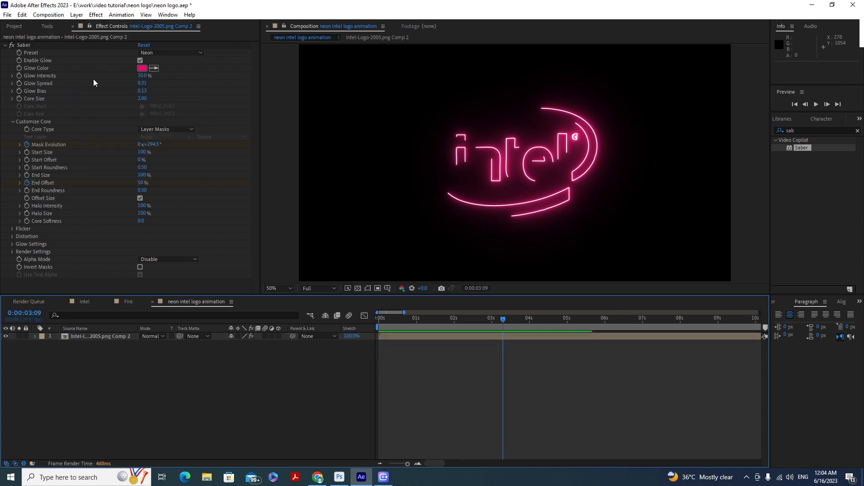
{"action": "left_click", "coordinate": [76, 15]}
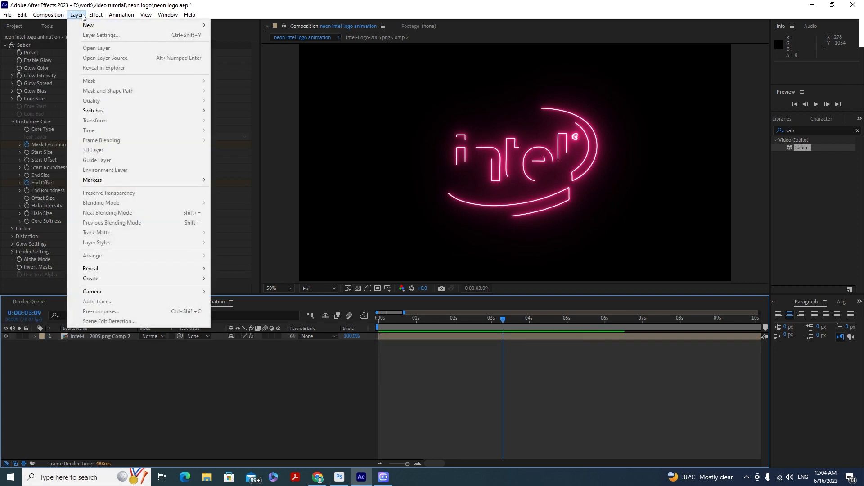
{"action": "left_click", "coordinate": [108, 345]}
{"action": "left_click", "coordinate": [100, 336]}
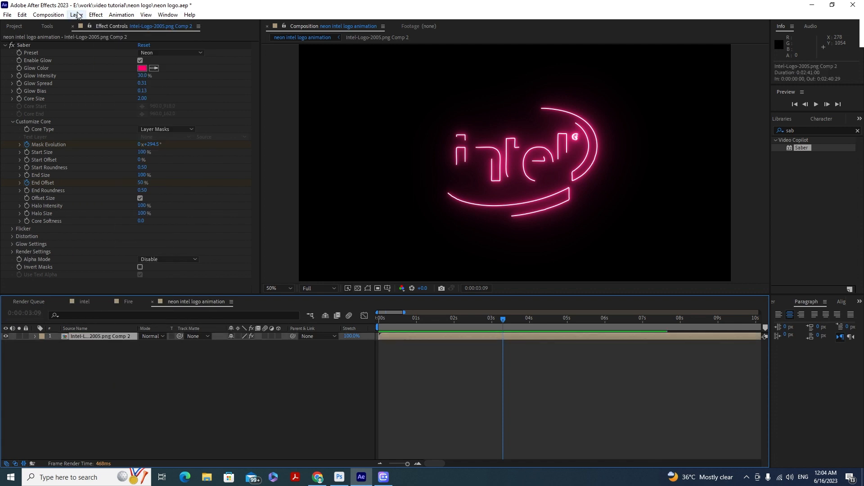
{"action": "left_click", "coordinate": [77, 15]}
{"action": "mouse_move", "coordinate": [61, 16]}
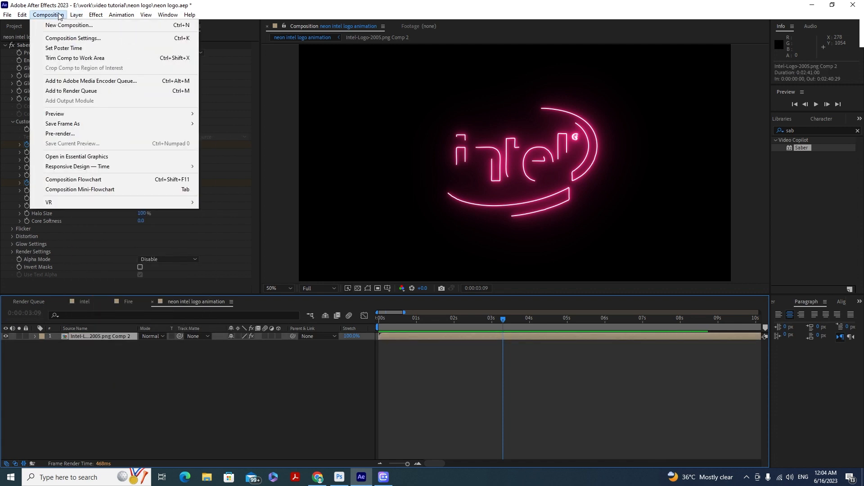
{"action": "left_click", "coordinate": [96, 376]}
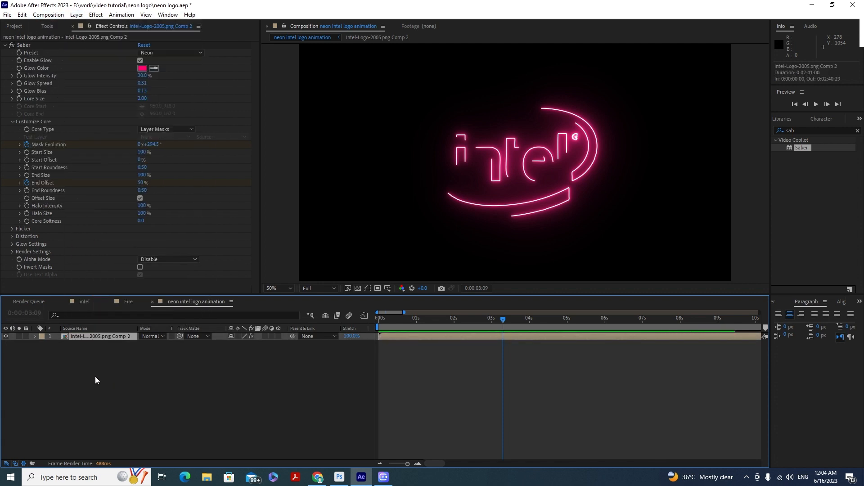
- Duplicate the Intel logo layer and reveal the keyframed properties of both copies
{"action": "left_click", "coordinate": [96, 336]}
{"action": "key", "text": "ctrl+d"}
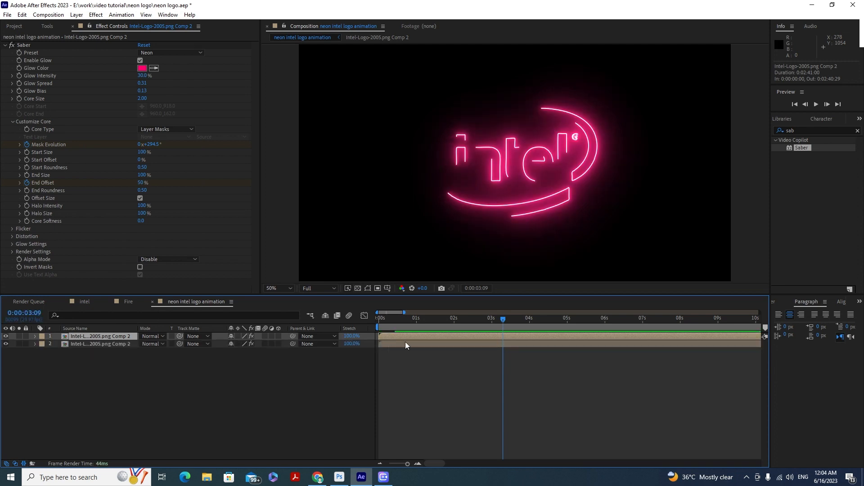
{"action": "left_click_drag", "start_coordinate": [414, 320], "coordinate": [391, 320]}
{"action": "left_click", "coordinate": [393, 342], "text": "shift"}
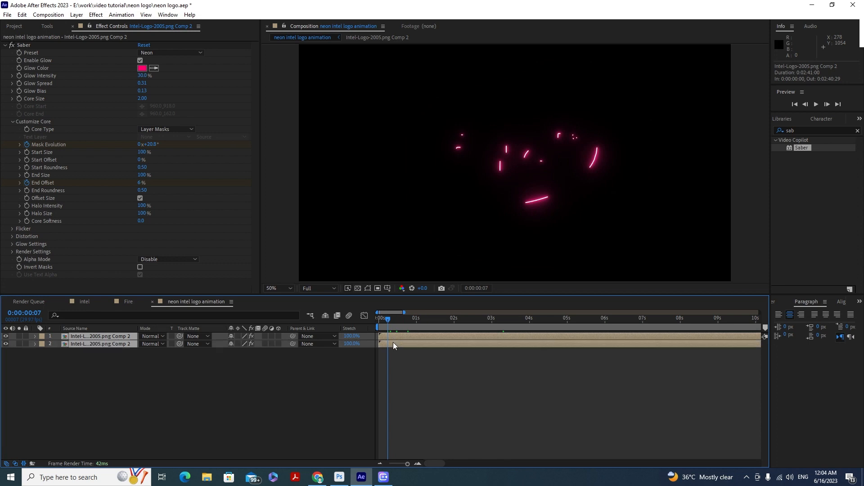
{"action": "key", "text": "u"}
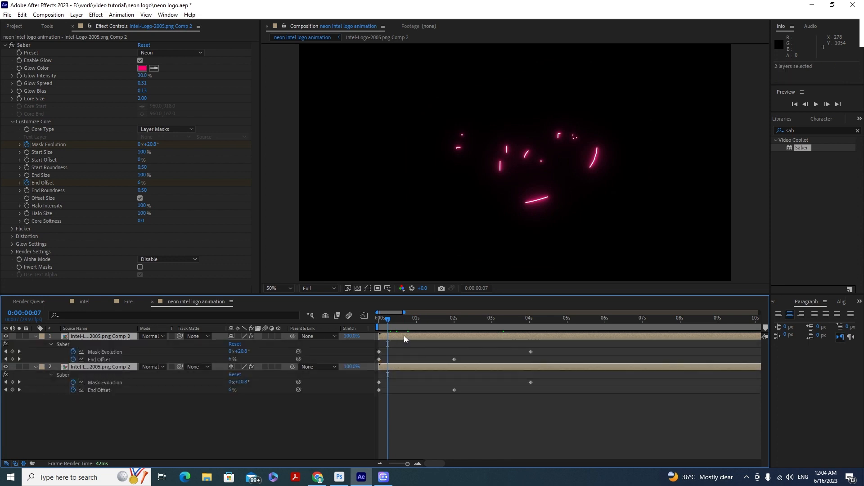
{"action": "left_click", "coordinate": [397, 322]}
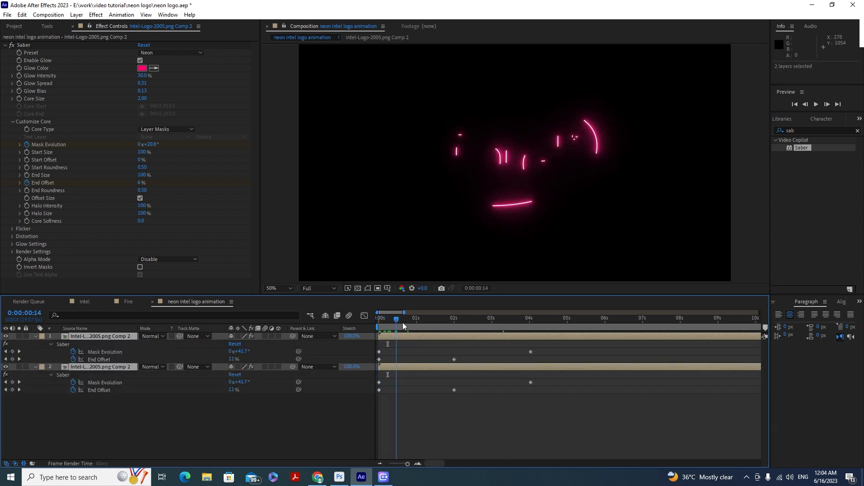
{"action": "mouse_move", "coordinate": [402, 322]}
{"action": "left_mouse_down"}
{"action": "mouse_move", "coordinate": [479, 326]}
{"action": "mouse_move", "coordinate": [396, 320]}
{"action": "left_mouse_up"}
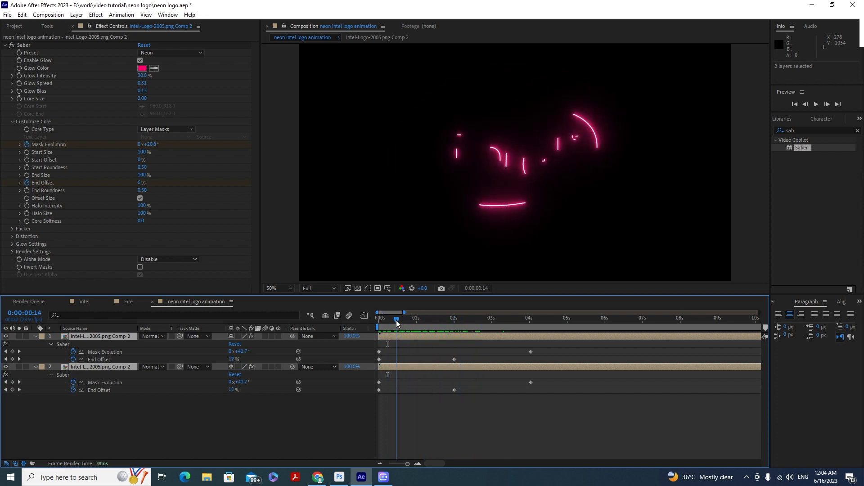
{"action": "left_click", "coordinate": [398, 347]}
{"action": "left_click", "coordinate": [395, 320]}
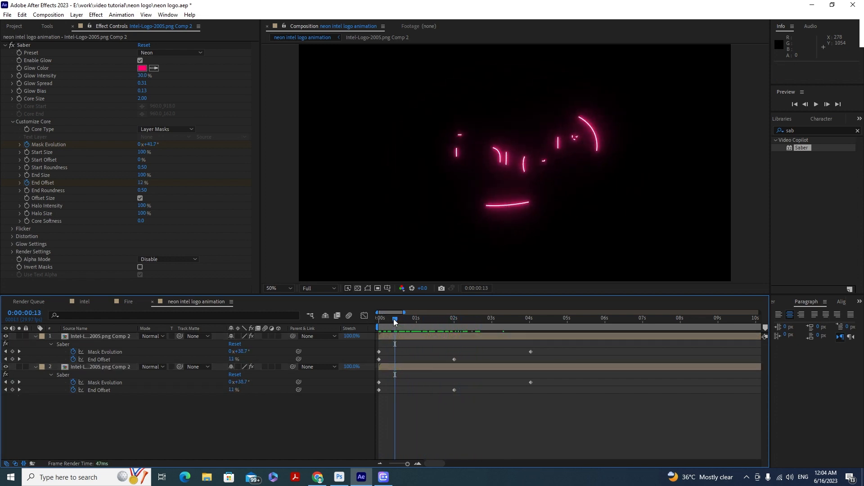
- Set the upper logo layer's Mask Evolution keyframe at 0 seconds to 180°
{"action": "left_click", "coordinate": [398, 335]}
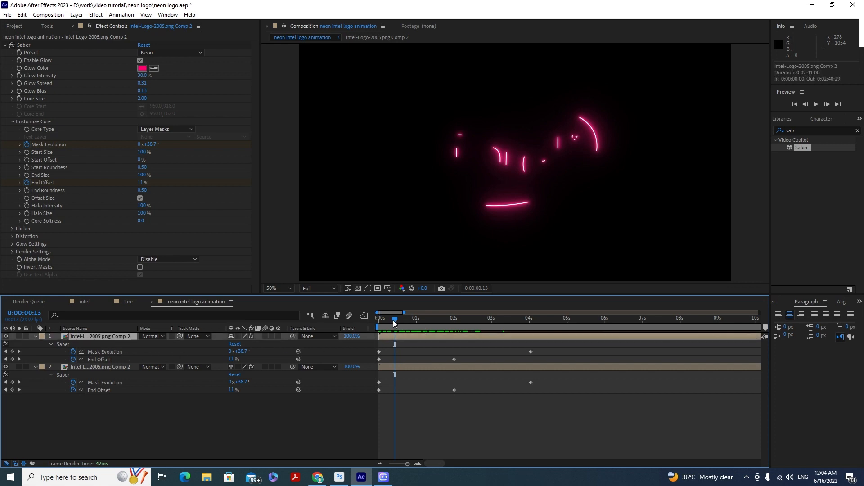
{"action": "left_click_drag", "start_coordinate": [393, 320], "coordinate": [391, 335]}
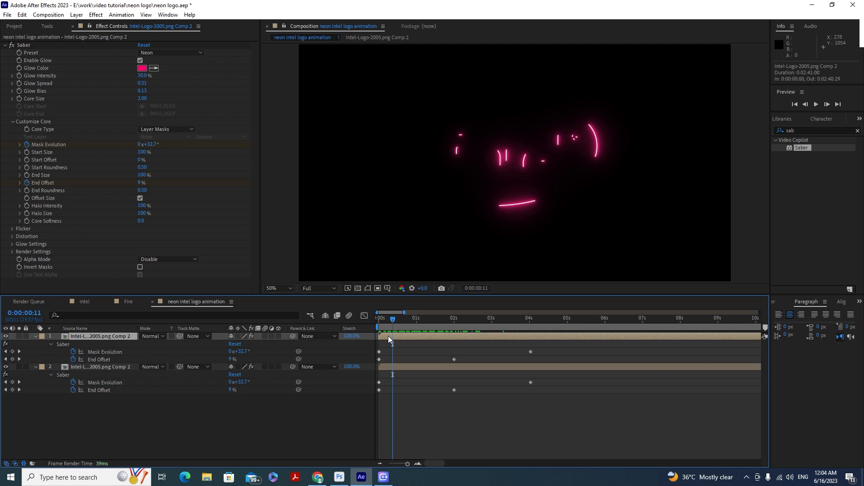
{"action": "key", "text": "Home"}
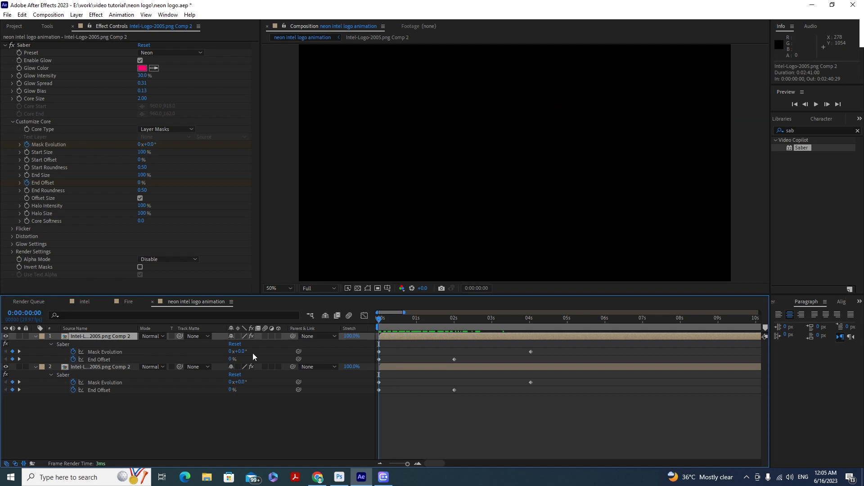
{"action": "left_click", "coordinate": [241, 351]}
{"action": "type", "text": "180"}
{"action": "key", "text": "Return"}
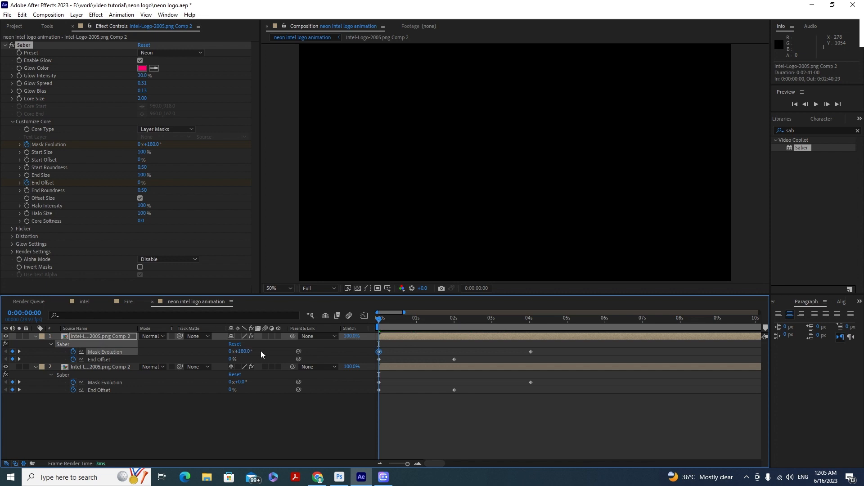
- Set the upper logo layer's Mask Evolution at 0:00:04:01 to 1 revolution plus 180°, and preview the animation from the start
{"action": "key", "text": "k"}
{"action": "key", "text": "k"}
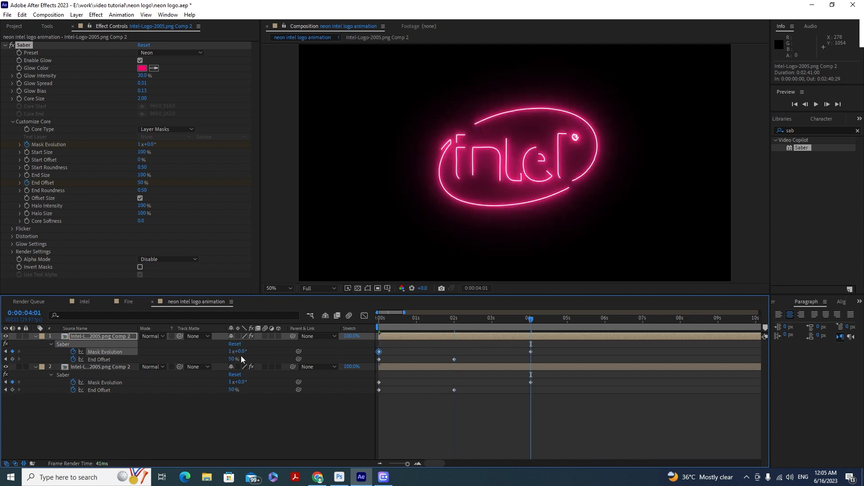
{"action": "left_click", "coordinate": [240, 351]}
{"action": "type", "text": "180"}
{"action": "key", "text": "Return"}
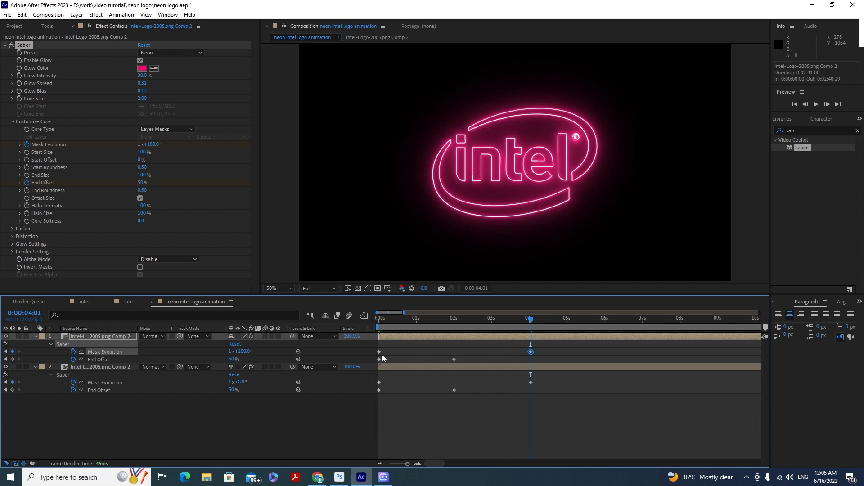
{"action": "left_click_drag", "start_coordinate": [396, 317], "coordinate": [373, 317]}
{"action": "key", "text": "space"}
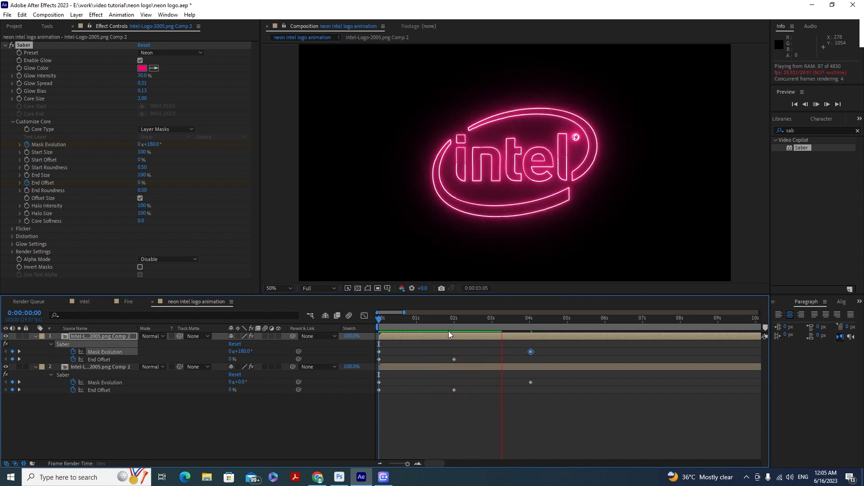
{"action": "mouse_move", "coordinate": [433, 318]}
{"action": "left_mouse_down"}
{"action": "mouse_move", "coordinate": [422, 318]}
{"action": "mouse_move", "coordinate": [431, 319]}
{"action": "left_mouse_up"}
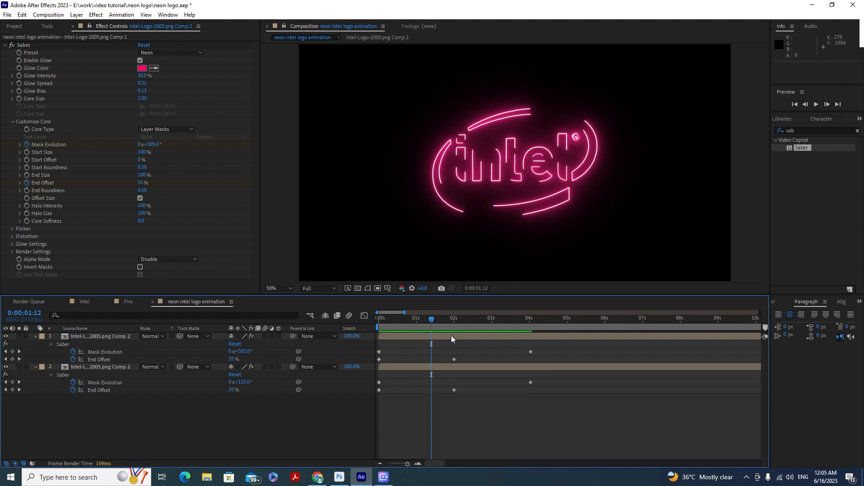
- Change the upper logo layer's Saber Glow Color to cyan (00FFFC) and preview the animation from the start
{"action": "left_click", "coordinate": [451, 339]}
{"action": "left_click", "coordinate": [142, 68]}
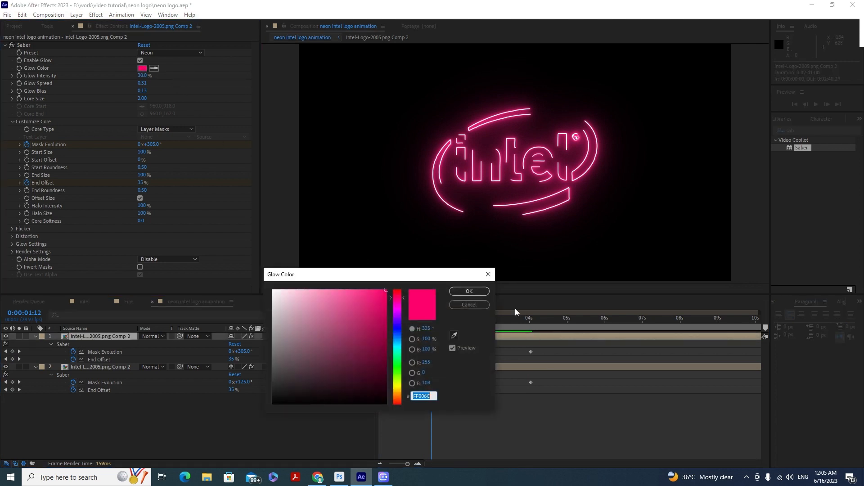
{"action": "left_click", "coordinate": [399, 350]}
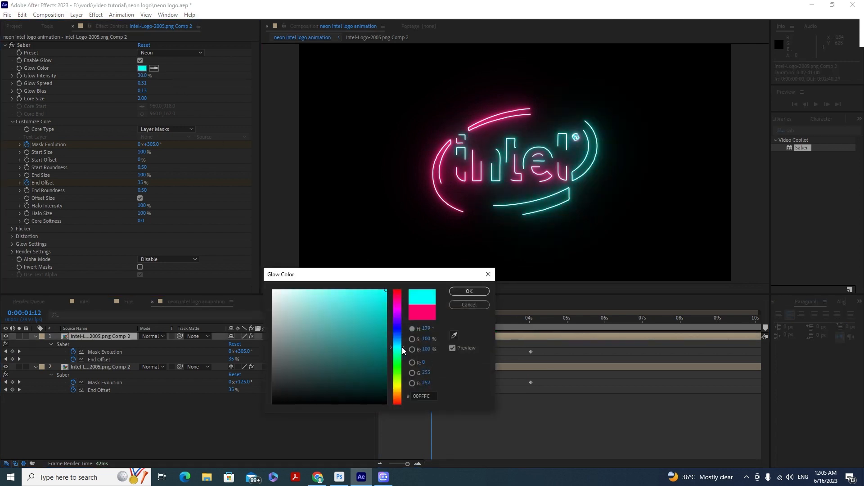
{"action": "left_click", "coordinate": [460, 292]}
{"action": "left_click", "coordinate": [380, 318]}
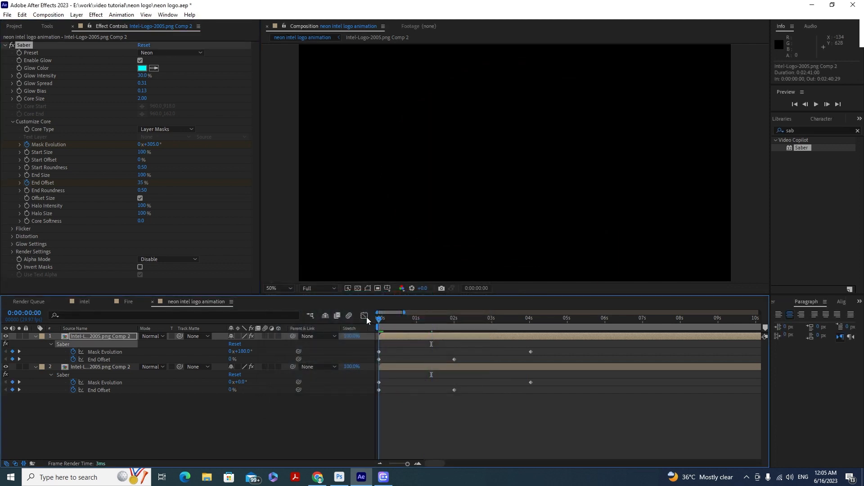
{"action": "key", "text": "space"}
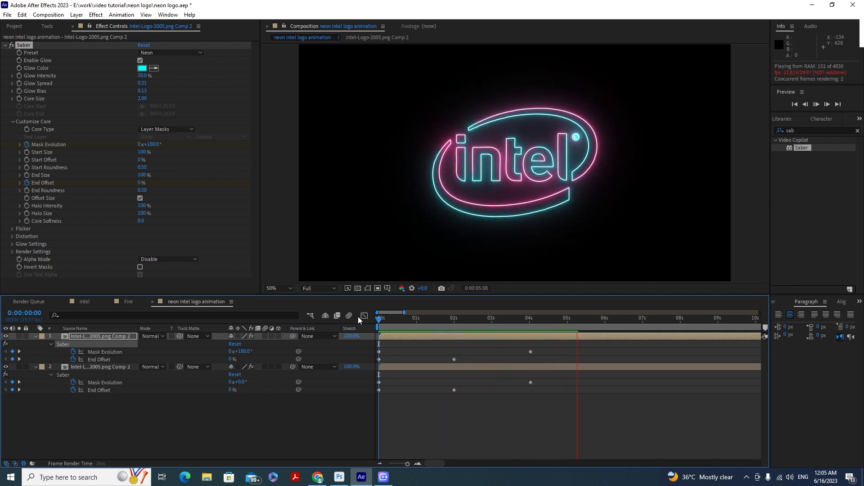
- End the work area at 0:00:03:29 and play the shortened preview from the start
{"action": "left_click", "coordinate": [528, 317]}
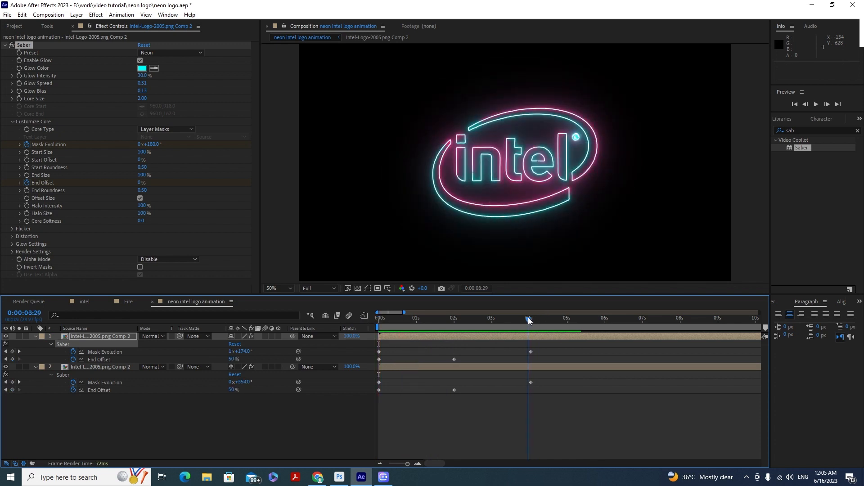
{"action": "key", "text": "n"}
{"action": "left_click_drag", "start_coordinate": [529, 319], "coordinate": [333, 314]}
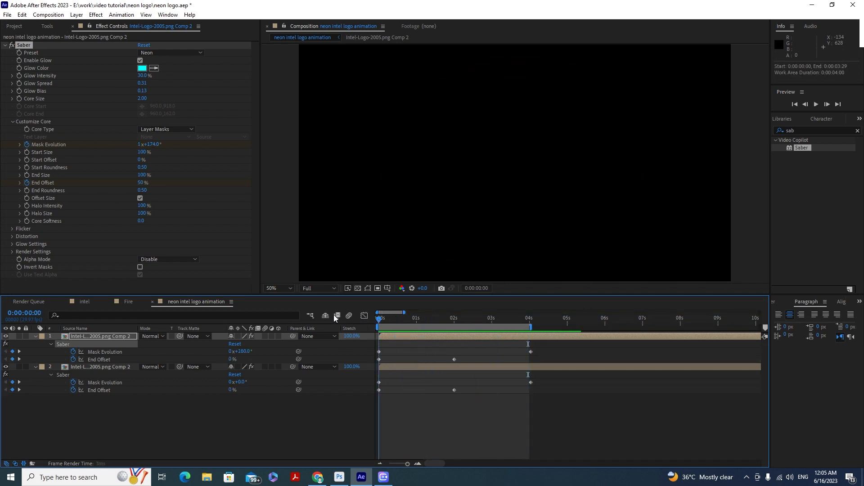
{"action": "key", "text": "space"}
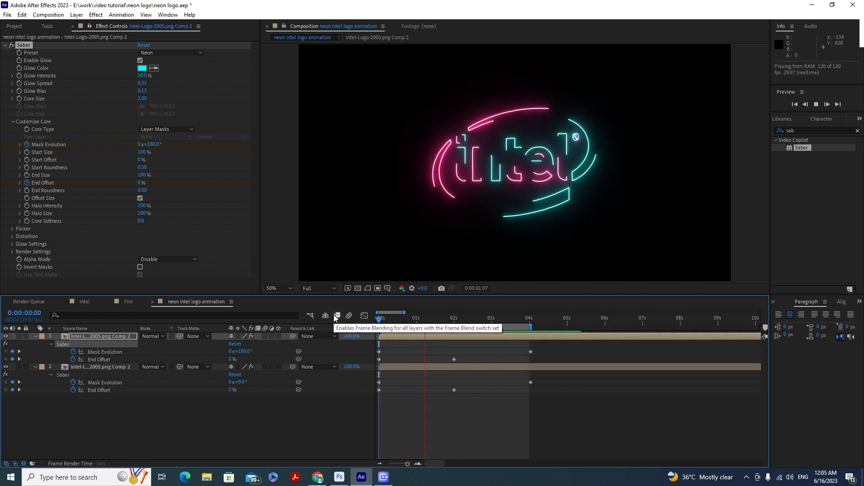
{"action": "left_click", "coordinate": [458, 320]}
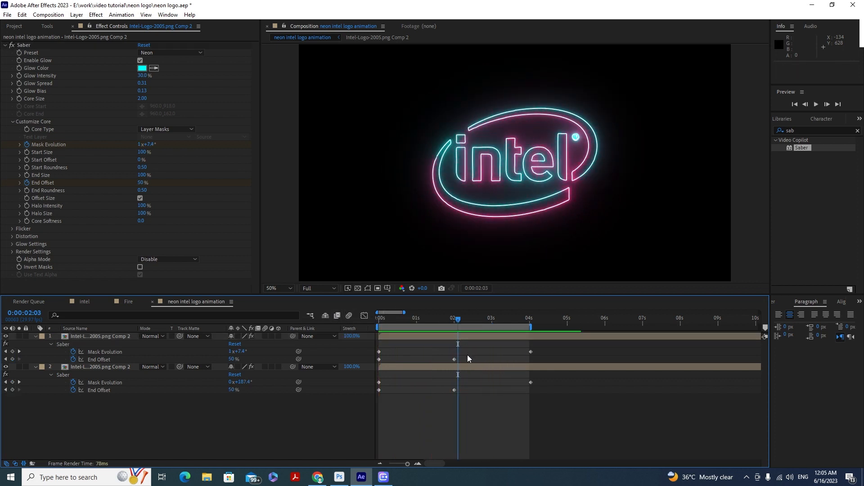
- Set the Saber Flicker Intensity of the lower, pink logo layer to 50% and preview the flicker
{"action": "left_click", "coordinate": [471, 367]}
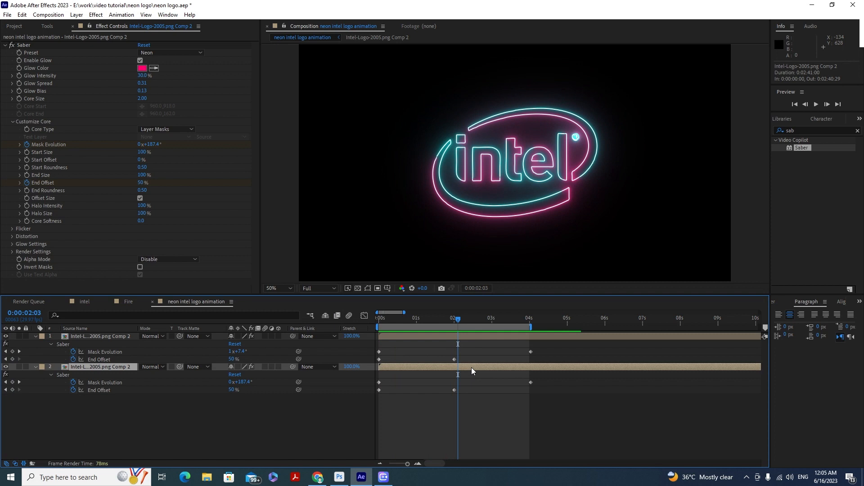
{"action": "left_click", "coordinate": [12, 229]}
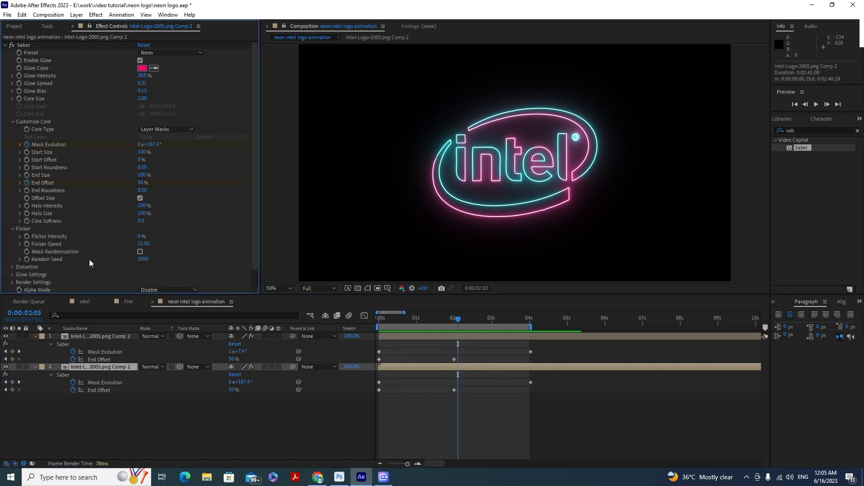
{"action": "left_click", "coordinate": [140, 236]}
{"action": "type", "text": "50"}
{"action": "key", "text": "Return"}
{"action": "key", "text": "space"}
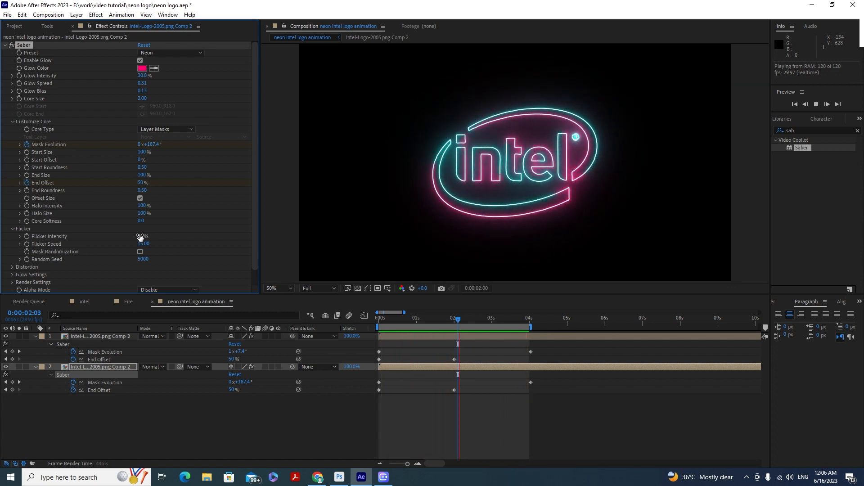
{"action": "left_click_drag", "start_coordinate": [465, 320], "coordinate": [451, 320]}
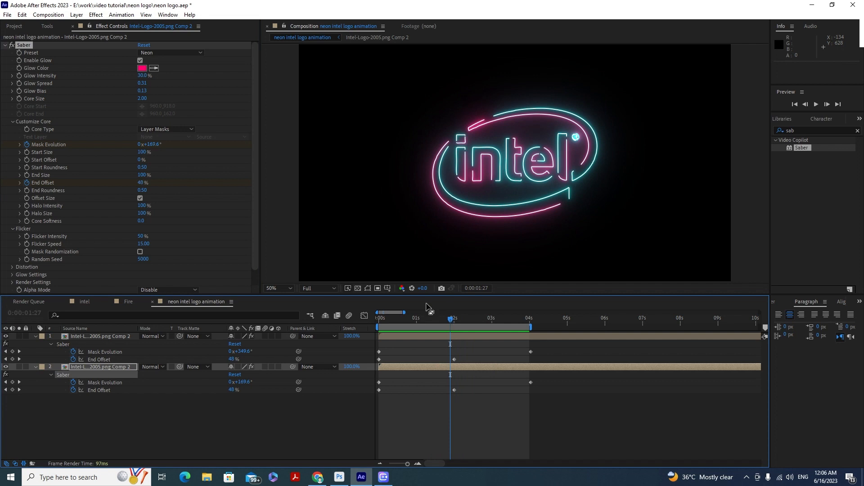
- Create a new 1920×1080, 29.97 fps composition named "Fire logo animation"
{"action": "left_click", "coordinate": [13, 25]}
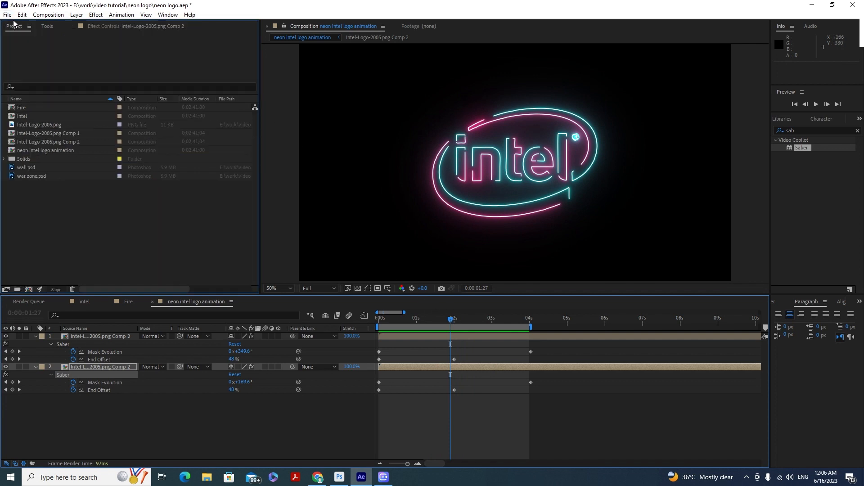
{"action": "right_click", "coordinate": [150, 218]}
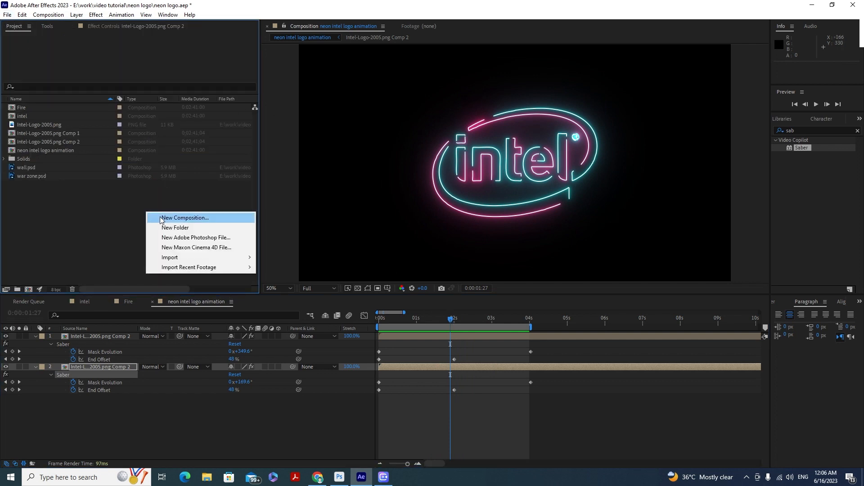
{"action": "left_click", "coordinate": [161, 219]}
{"action": "type", "text": "Fire logo animation"}
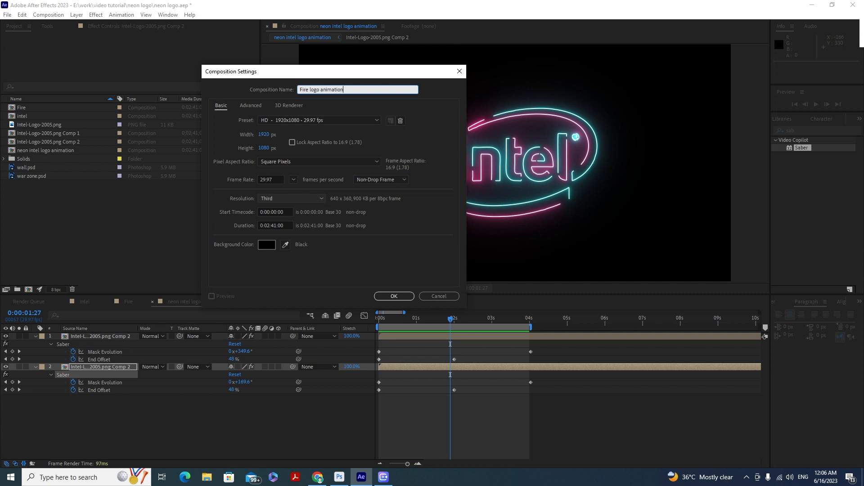
{"action": "key", "text": "Return"}
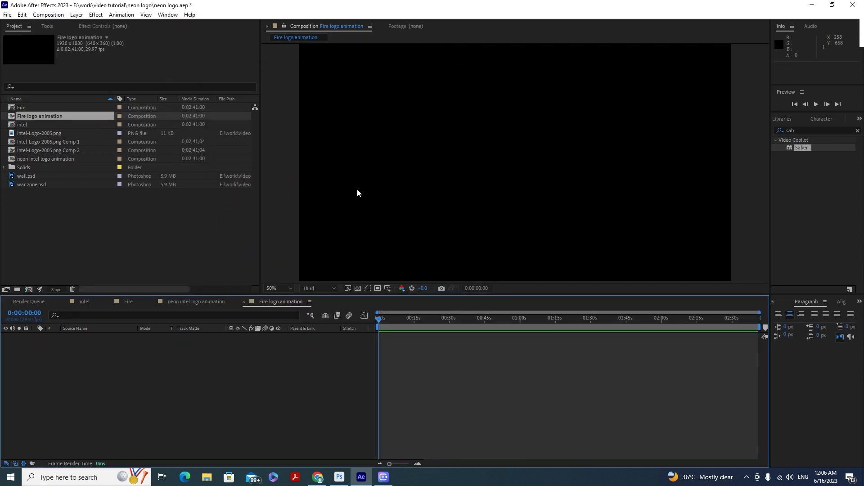
- Add a text layer reading "War Zone" in the Fire logo animation composition
{"action": "left_click", "coordinate": [47, 27]}
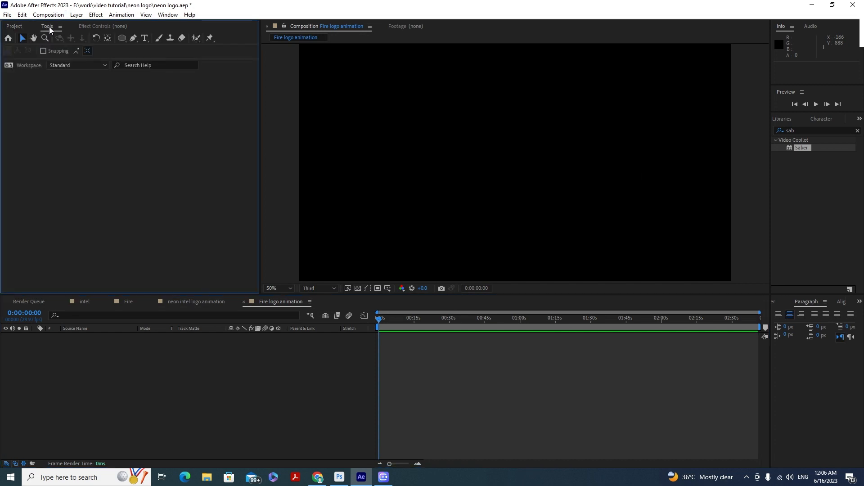
{"action": "left_click", "coordinate": [145, 38]}
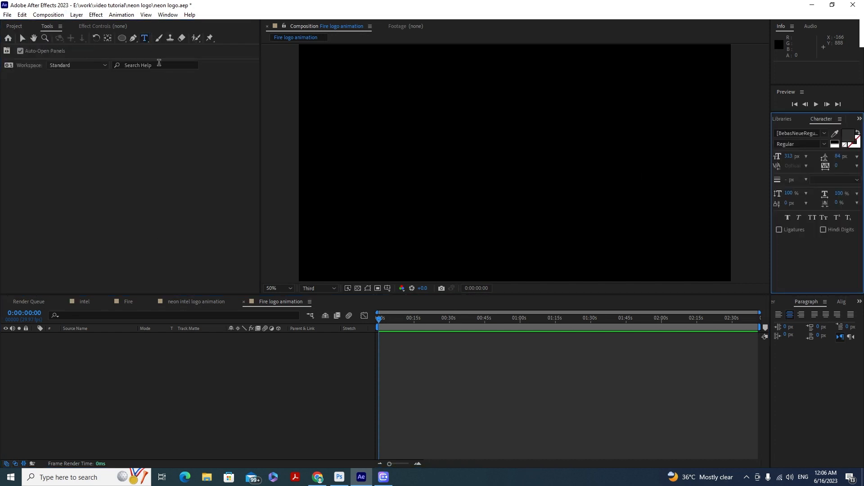
{"action": "left_click", "coordinate": [433, 148]}
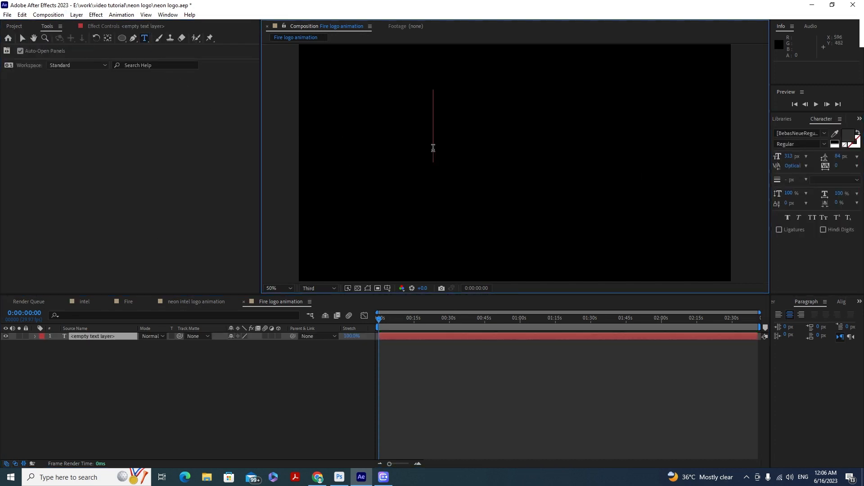
{"action": "type", "text": "War"}
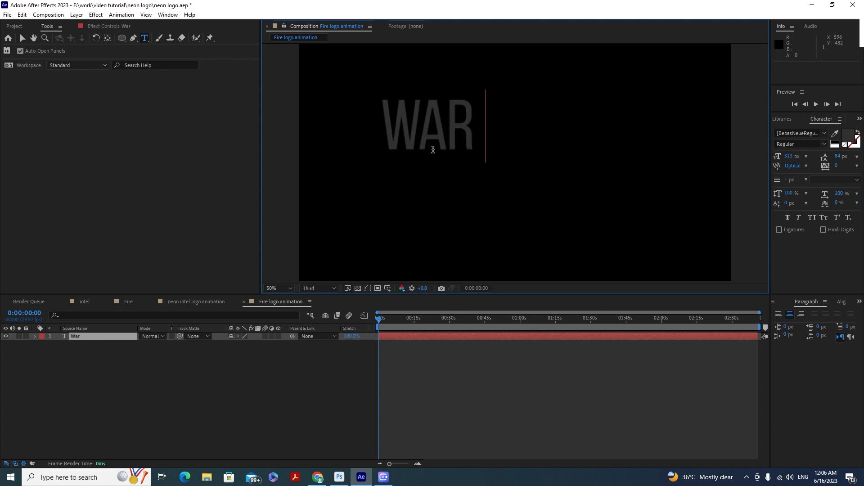
{"action": "type", "text": " Zone"}
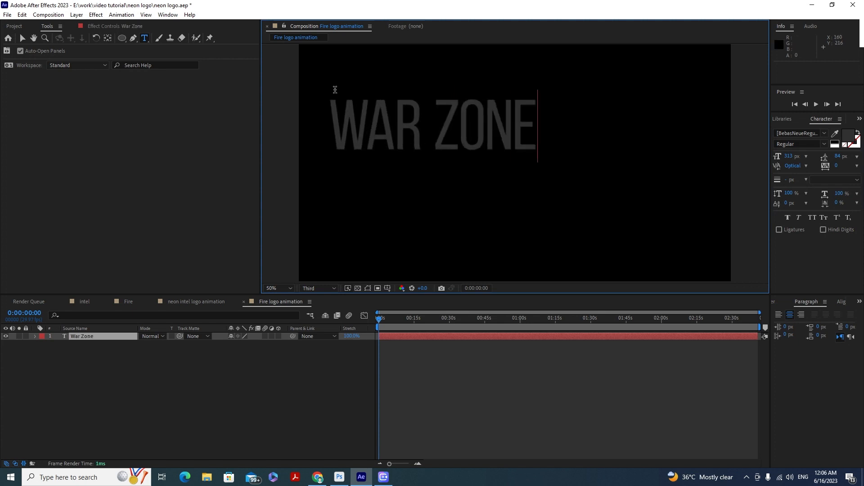
- Move the War Zone text to the middle of the frame, at about 964, 584, and make it faux bold
{"action": "key", "text": "Escape"}
{"action": "key", "text": "v"}
{"action": "left_click_drag", "start_coordinate": [492, 126], "coordinate": [573, 147]}
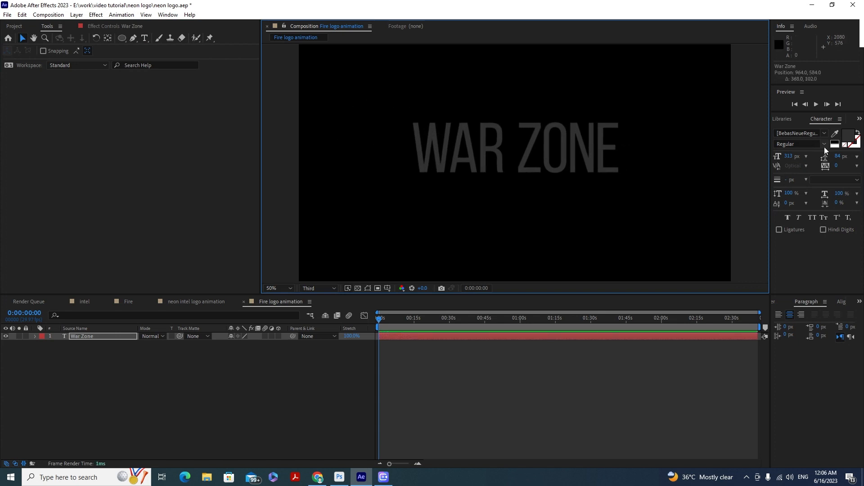
{"action": "left_click", "coordinate": [796, 267]}
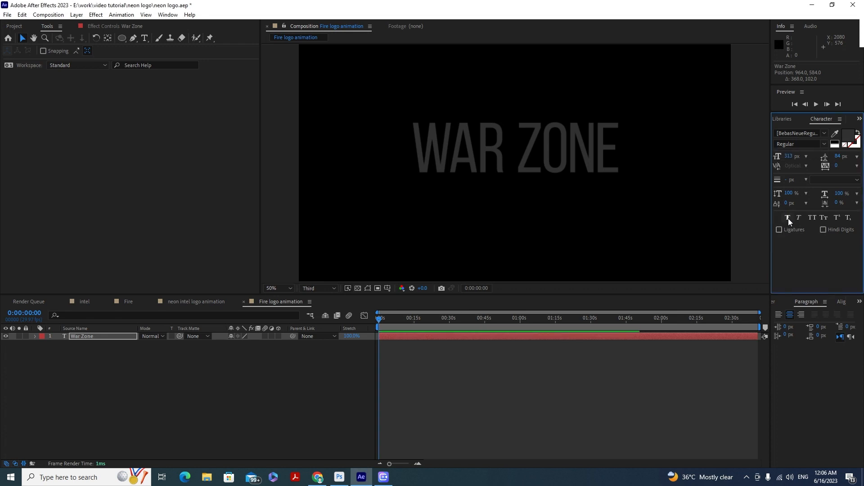
{"action": "left_click", "coordinate": [108, 337]}
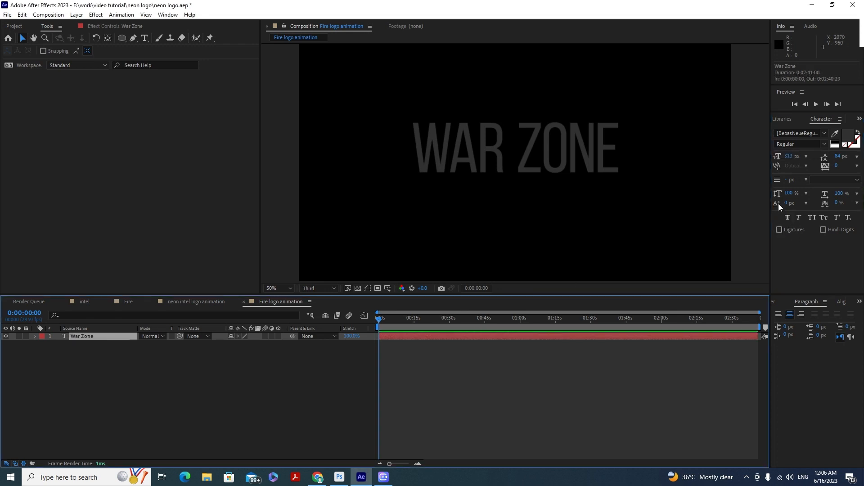
{"action": "left_click", "coordinate": [788, 218]}
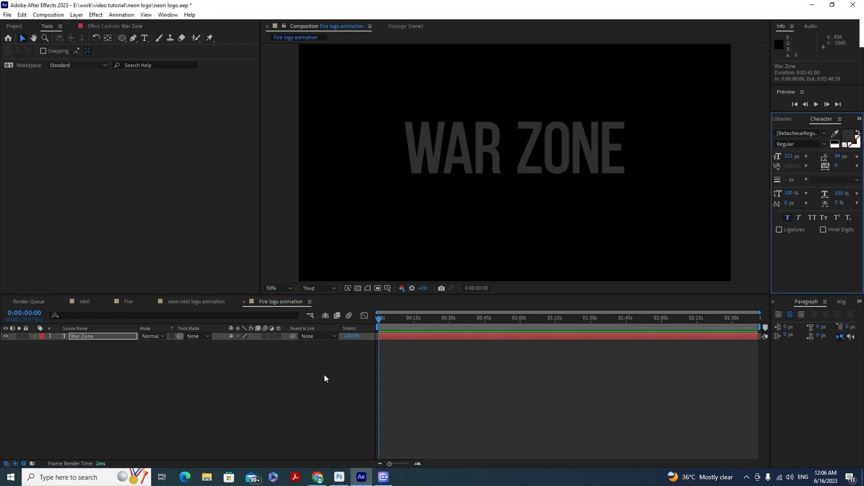
- Create an orange 1920×1080 solid layer named "saber-fire layer" above the War Zone text
{"action": "right_click", "coordinate": [235, 374]}
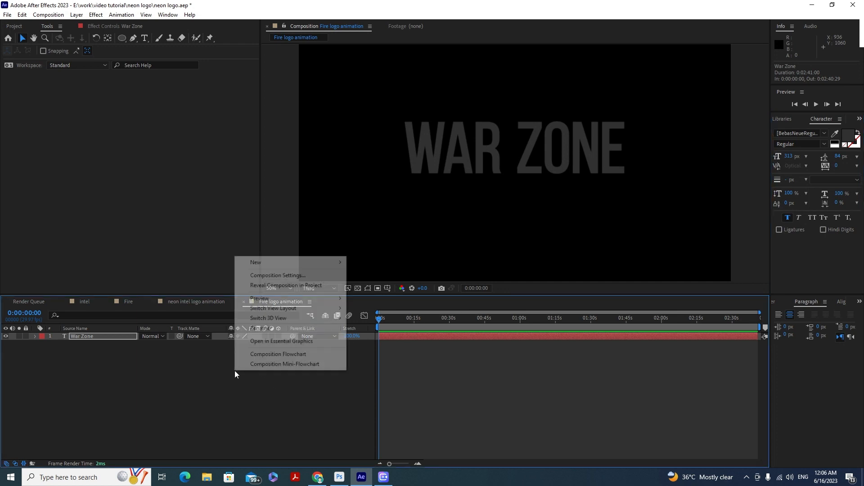
{"action": "mouse_move", "coordinate": [299, 264]}
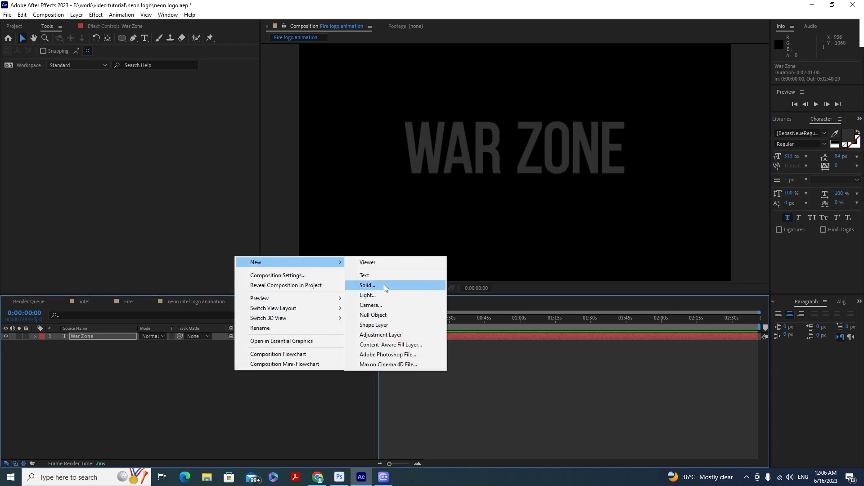
{"action": "left_click", "coordinate": [367, 286]}
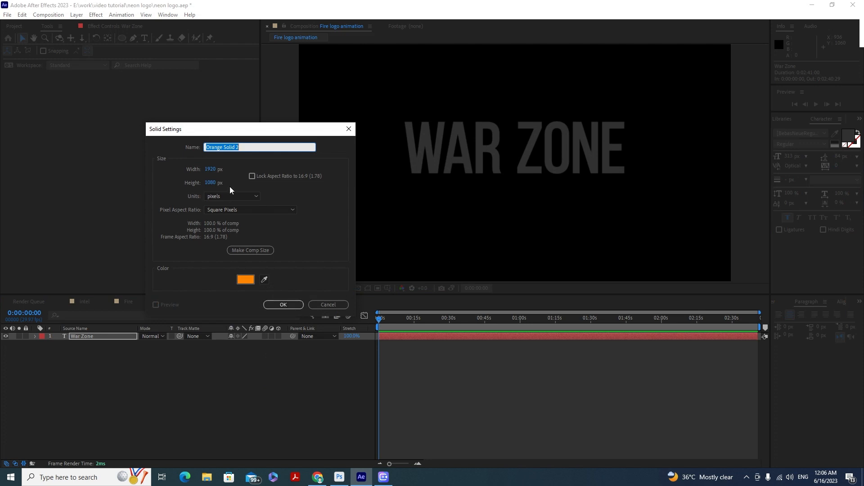
{"action": "type", "text": "saber-fire layer"}
{"action": "key", "text": "Return"}
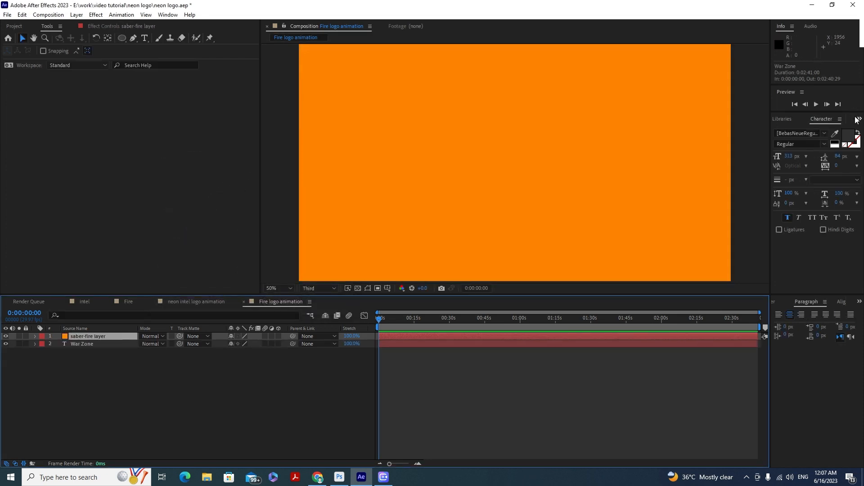
- Search the effects for "saber" and apply the Saber effect to the saber-fire layer
{"action": "left_click", "coordinate": [163, 15]}
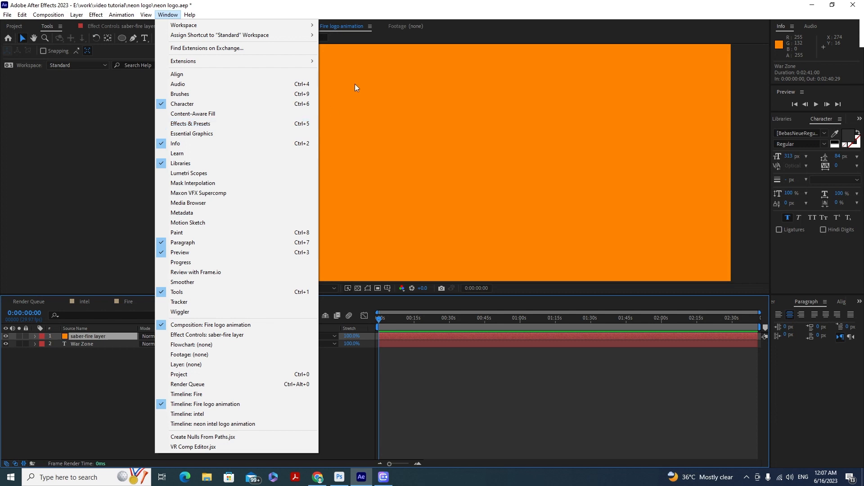
{"action": "left_click", "coordinate": [385, 15]}
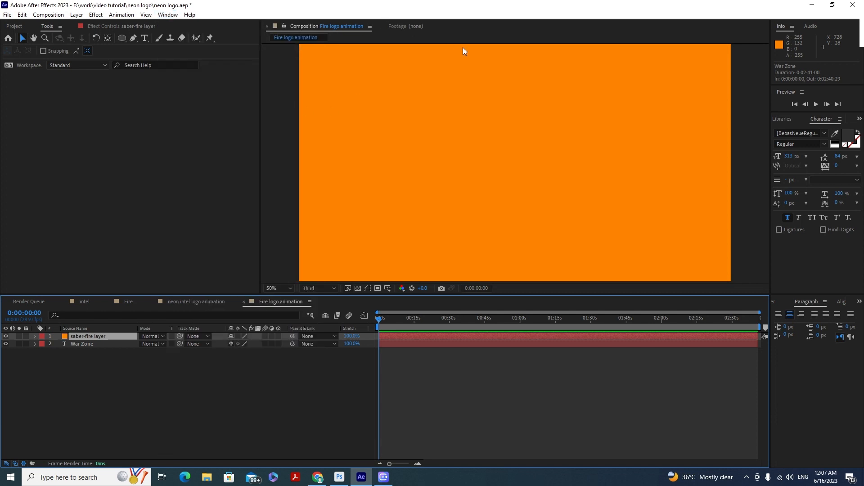
{"action": "key", "text": "ctrl+5"}
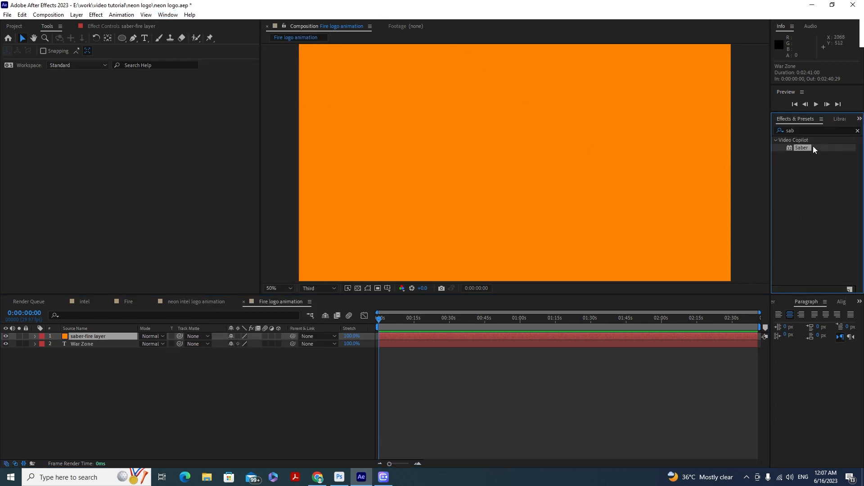
{"action": "left_click", "coordinate": [858, 131]}
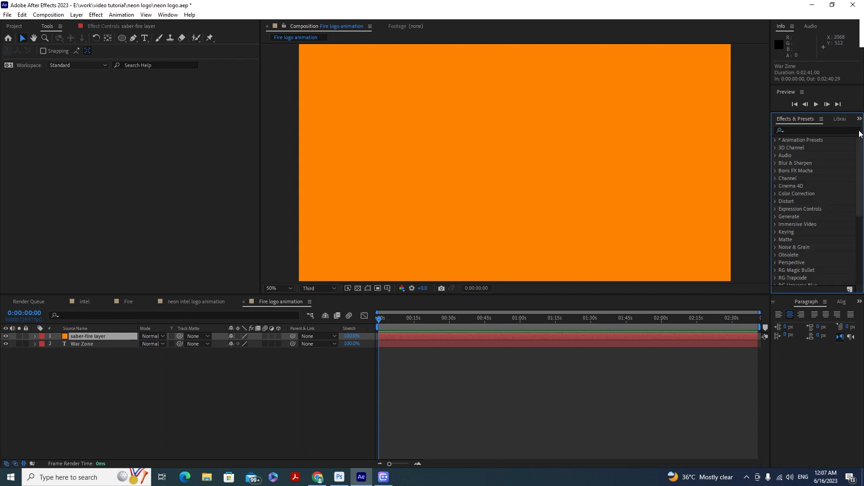
{"action": "left_click", "coordinate": [834, 130]}
{"action": "type", "text": "saber"}
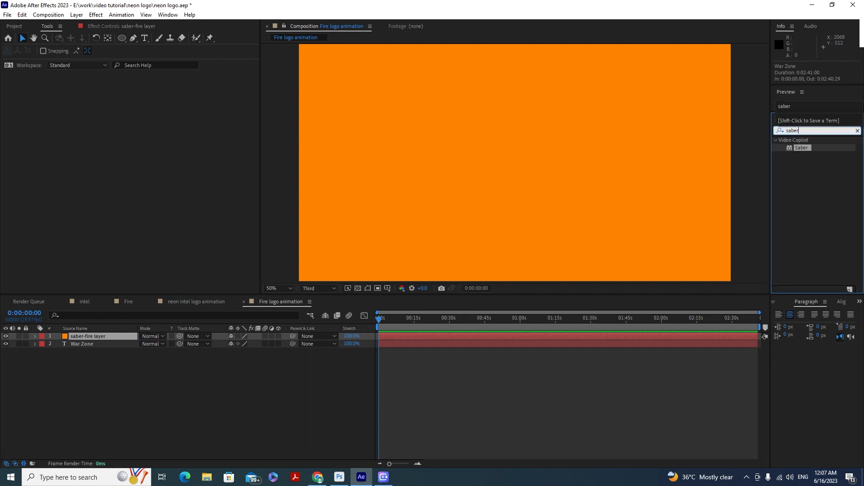
{"action": "left_click_drag", "start_coordinate": [798, 149], "coordinate": [101, 337]}
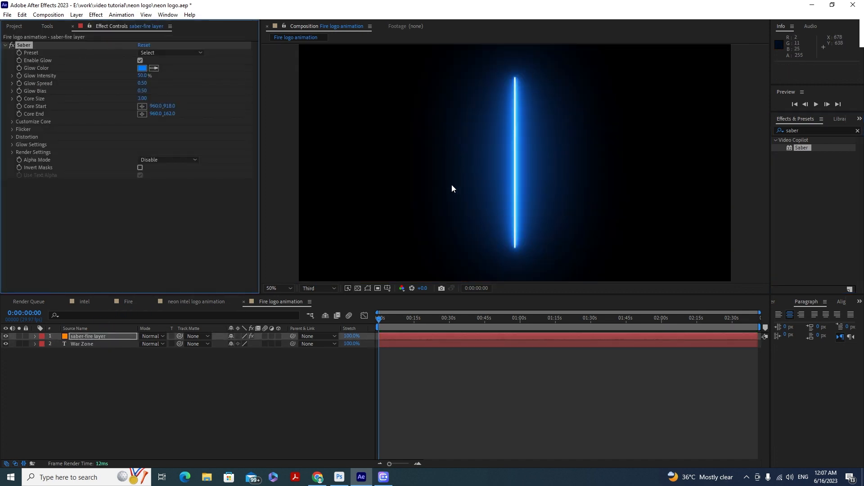
- Set the Saber Core Type to Text Layer and use the War Zone layer as its text source
{"action": "left_click", "coordinate": [12, 121]}
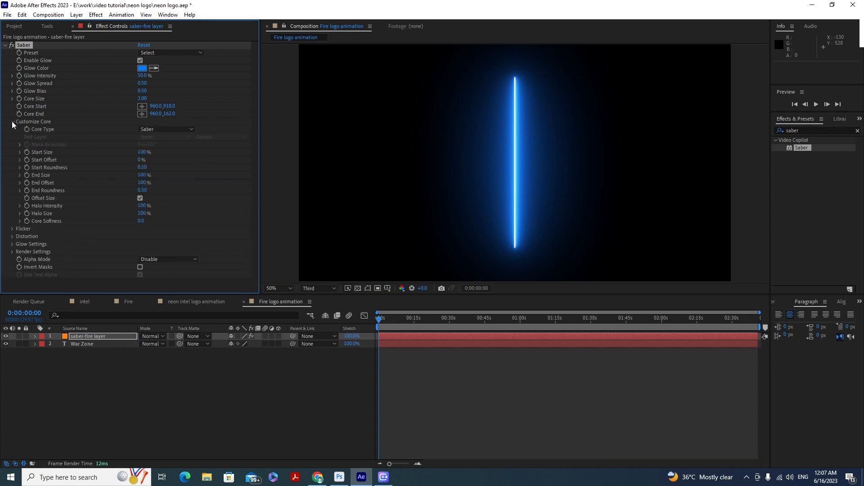
{"action": "left_click", "coordinate": [166, 129]}
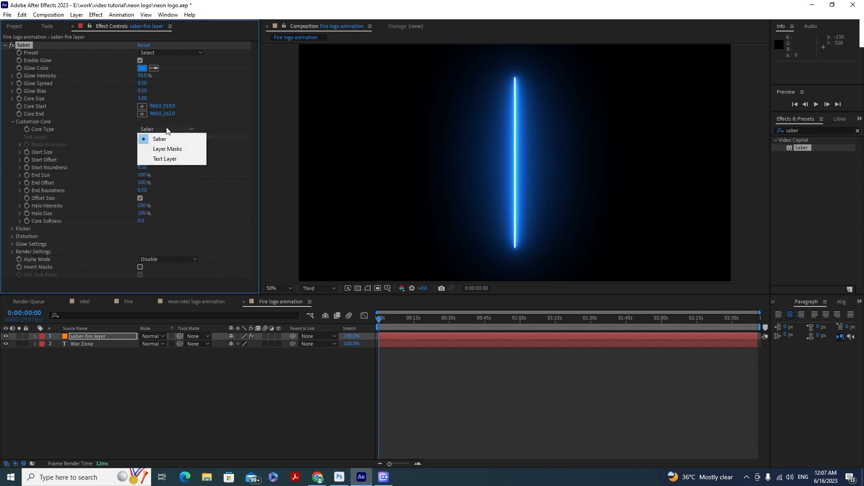
{"action": "left_click", "coordinate": [174, 159]}
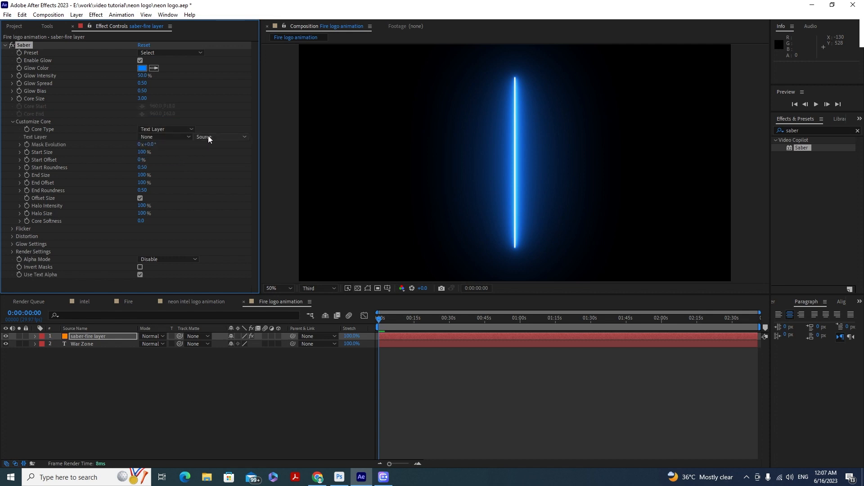
{"action": "left_click", "coordinate": [207, 136]}
{"action": "left_click", "coordinate": [184, 136]}
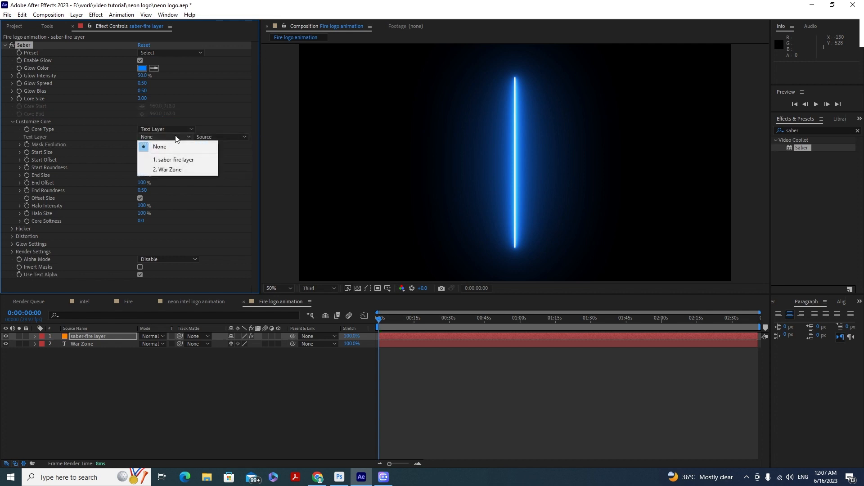
{"action": "left_click", "coordinate": [169, 167]}
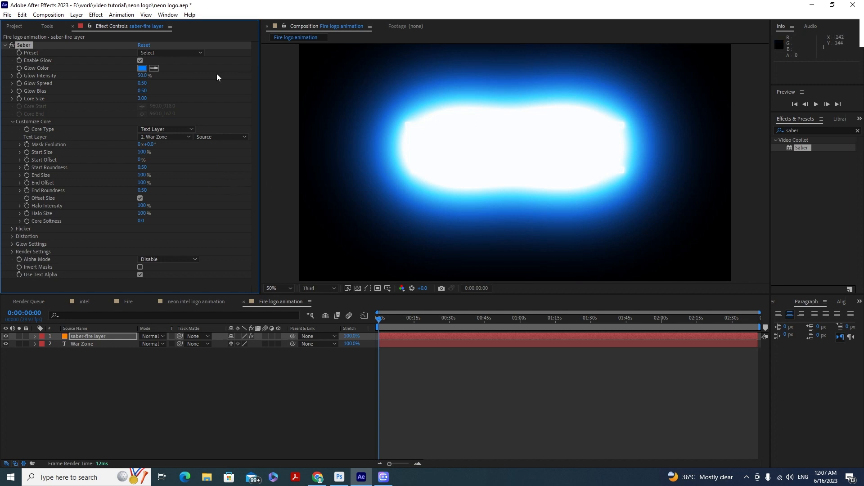
- Lower the Saber Glow Intensity to 30%
{"action": "left_click", "coordinate": [140, 76]}
{"action": "type", "text": "10"}
{"action": "key", "text": "Return"}
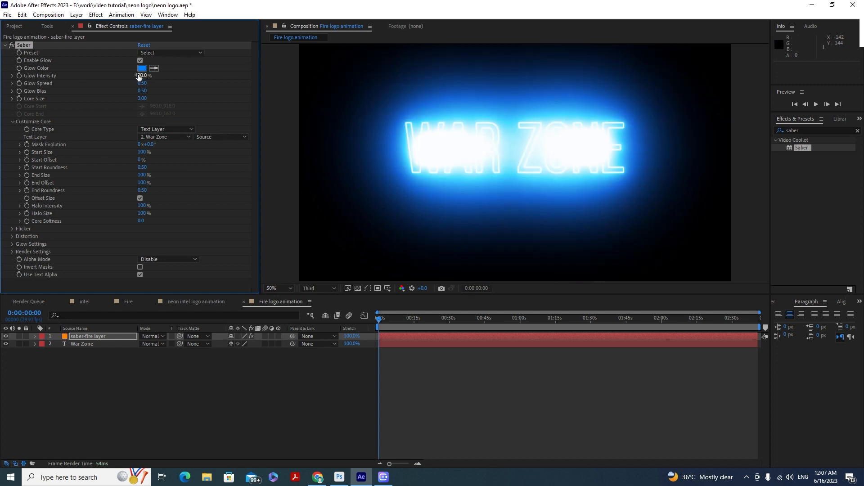
- Apply the Fire preset to the Saber effect and set its Glow Intensity to 15%
{"action": "left_click", "coordinate": [177, 52]}
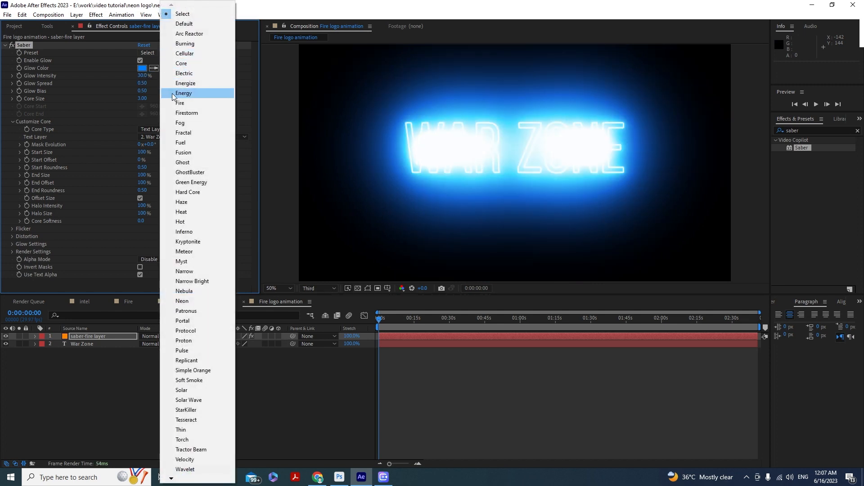
{"action": "left_click", "coordinate": [183, 106]}
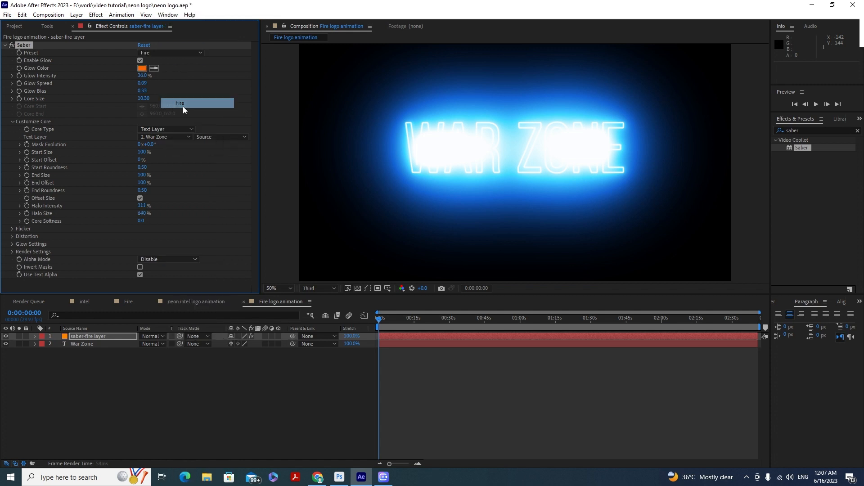
{"action": "left_click", "coordinate": [143, 76]}
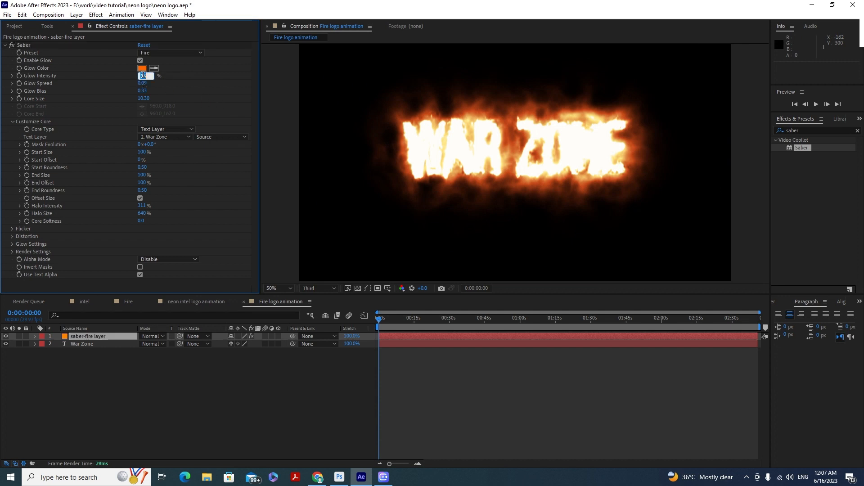
{"action": "key", "text": "Return"}
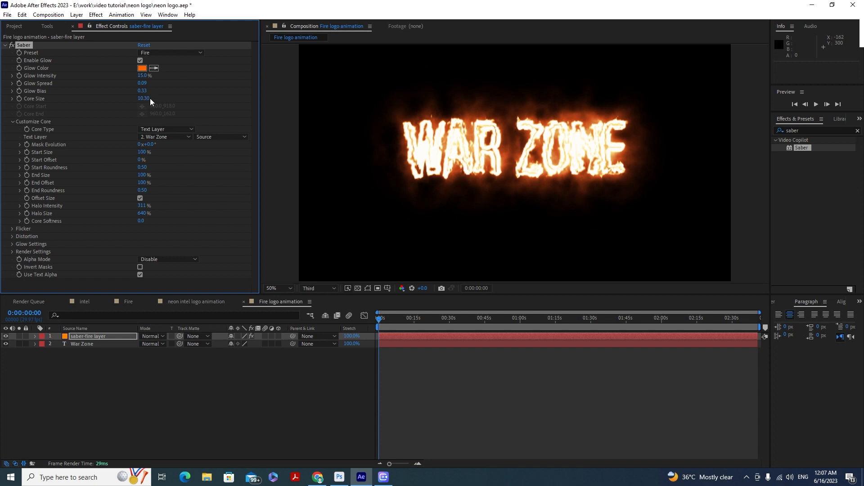
- Set the Saber Core Size to 3 and scrub the start of the timeline to check the burning text
{"action": "left_click", "coordinate": [146, 98]}
{"action": "type", "text": "3"}
{"action": "key", "text": "Return"}
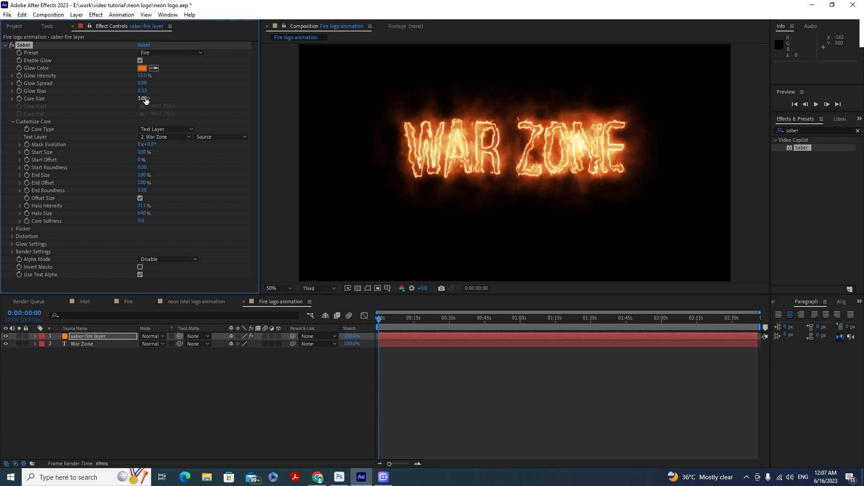
{"action": "mouse_move", "coordinate": [388, 320]}
{"action": "left_mouse_down"}
{"action": "mouse_move", "coordinate": [419, 325]}
{"action": "mouse_move", "coordinate": [380, 321]}
{"action": "left_mouse_up"}
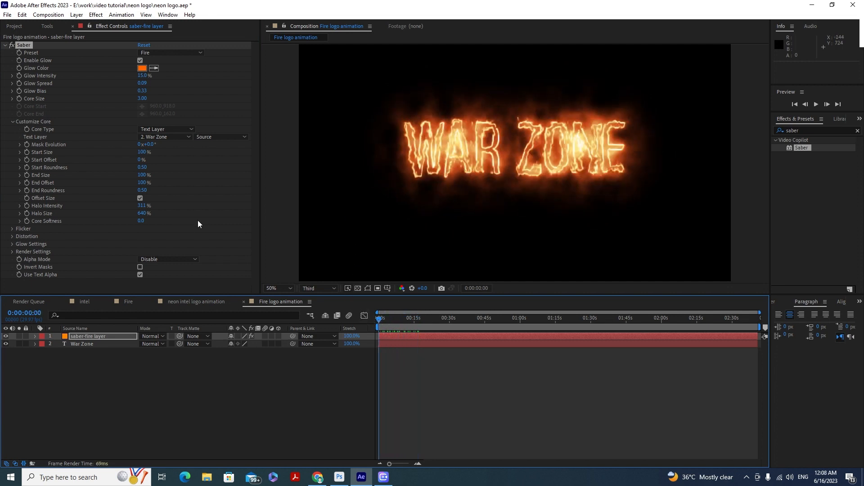
- Start keyframing the Saber End Offset at the beginning of the composition with a value of 0%
{"action": "left_click", "coordinate": [25, 182]}
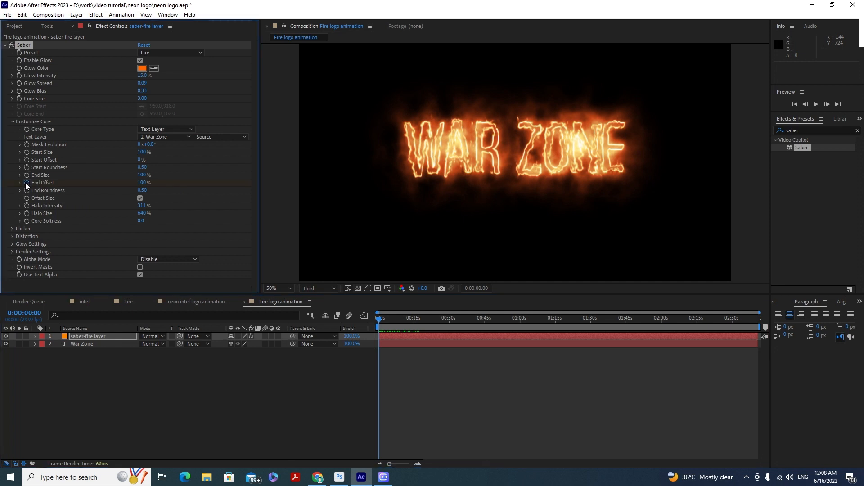
{"action": "left_click", "coordinate": [144, 181]}
{"action": "type", "text": "0"}
{"action": "key", "text": "Return"}
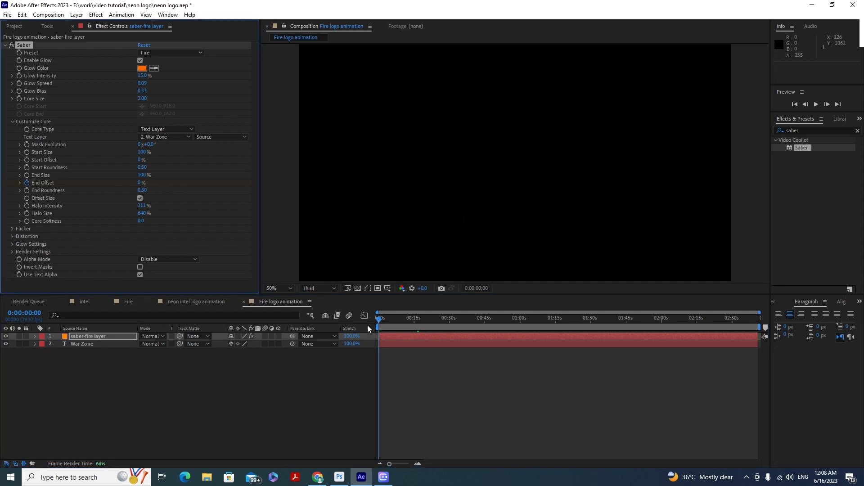
- Keyframe the Saber End Offset at 100% at 0:00:02:07, and preview the burning text reveal from the start
{"action": "left_click", "coordinate": [418, 464]}
{"action": "left_click", "coordinate": [418, 464]}
{"action": "left_click", "coordinate": [418, 464]}
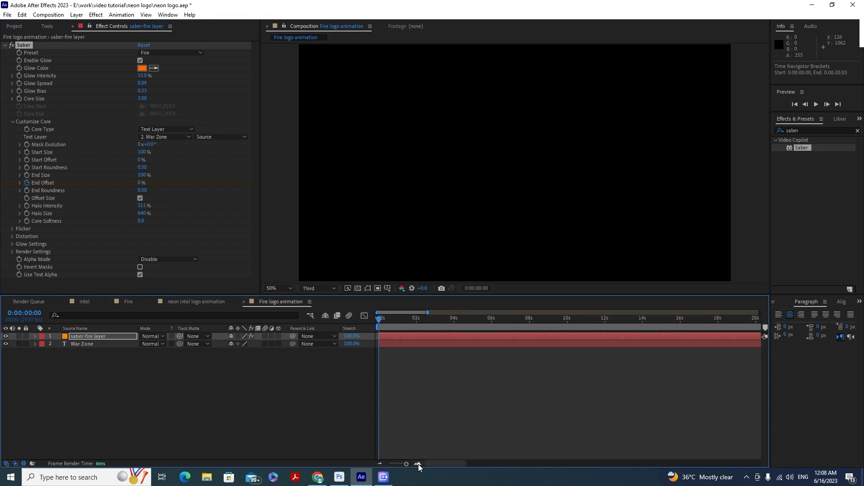
{"action": "left_click_drag", "start_coordinate": [446, 319], "coordinate": [420, 319]}
{"action": "left_click", "coordinate": [140, 183]}
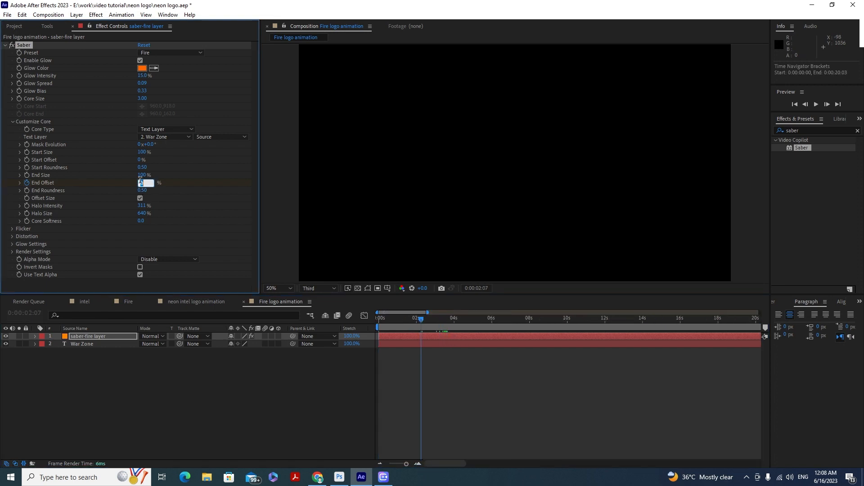
{"action": "key", "text": "Return"}
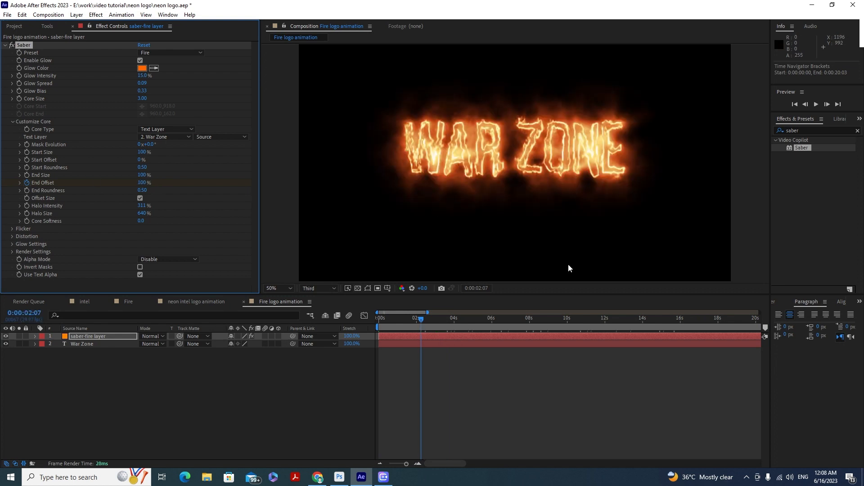
{"action": "left_click_drag", "start_coordinate": [421, 320], "coordinate": [337, 319]}
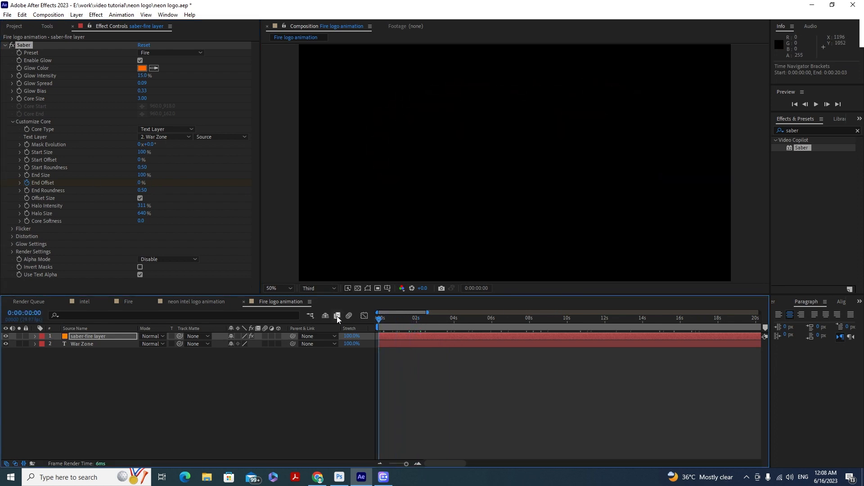
{"action": "key", "text": "space"}
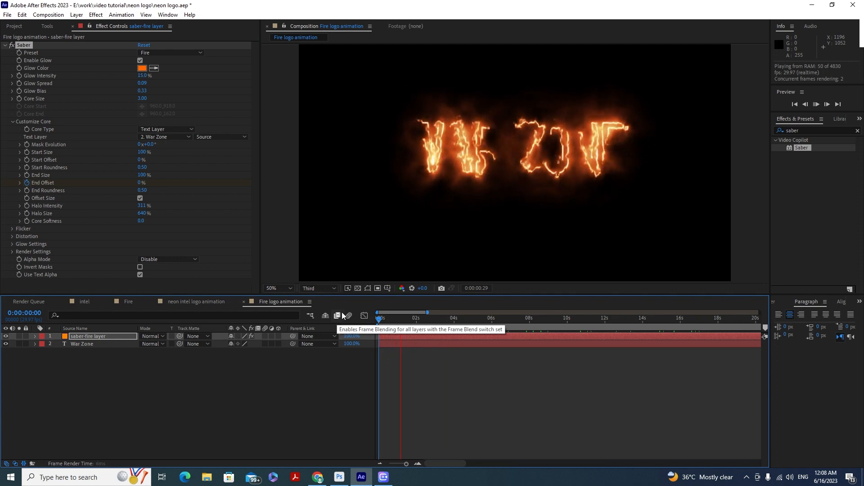
{"action": "left_click", "coordinate": [402, 319]}
{"action": "left_click_drag", "start_coordinate": [402, 319], "coordinate": [429, 319]}
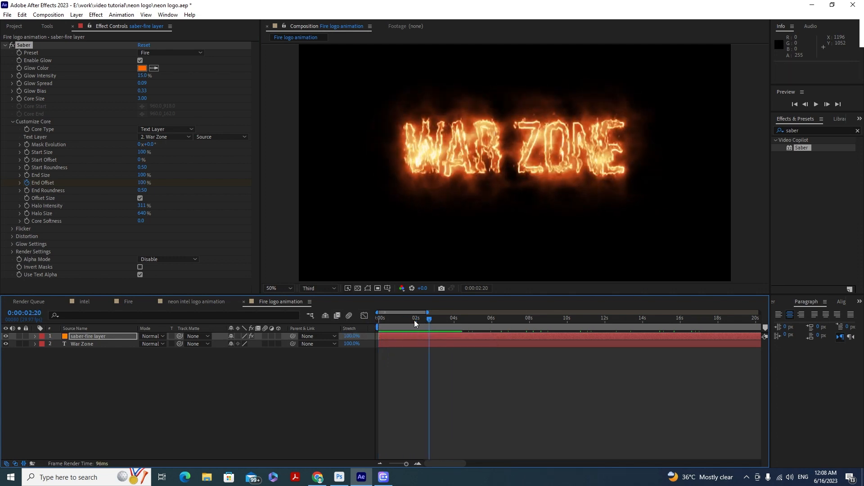
- Set the Saber Composite Settings to Transparent in the render settings and check the result against the transparency grid
{"action": "left_click", "coordinate": [12, 251]}
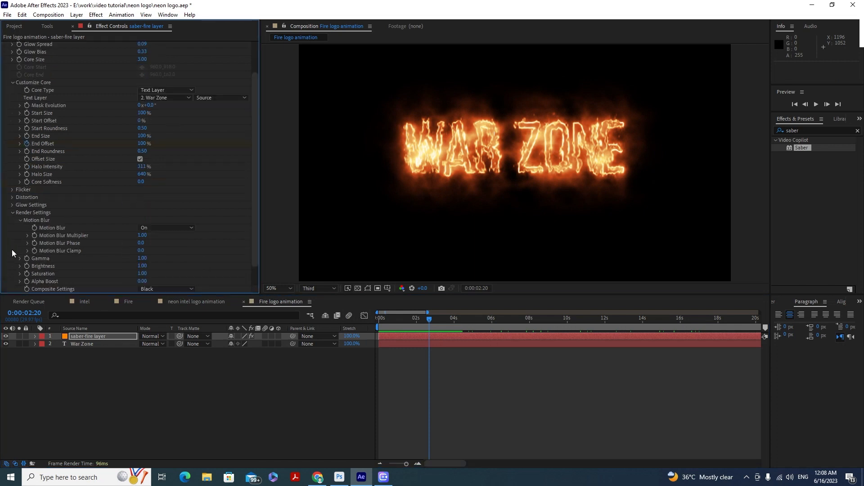
{"action": "left_click", "coordinate": [174, 288]}
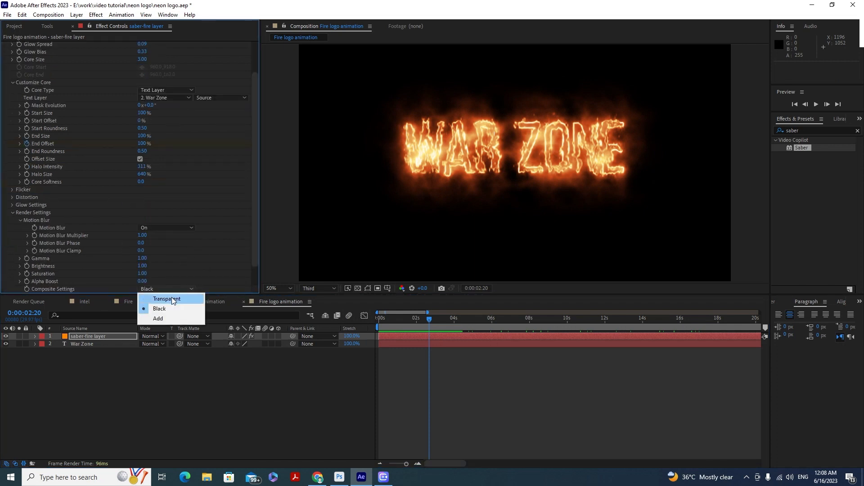
{"action": "left_click", "coordinate": [172, 298]}
{"action": "left_click", "coordinate": [353, 289]}
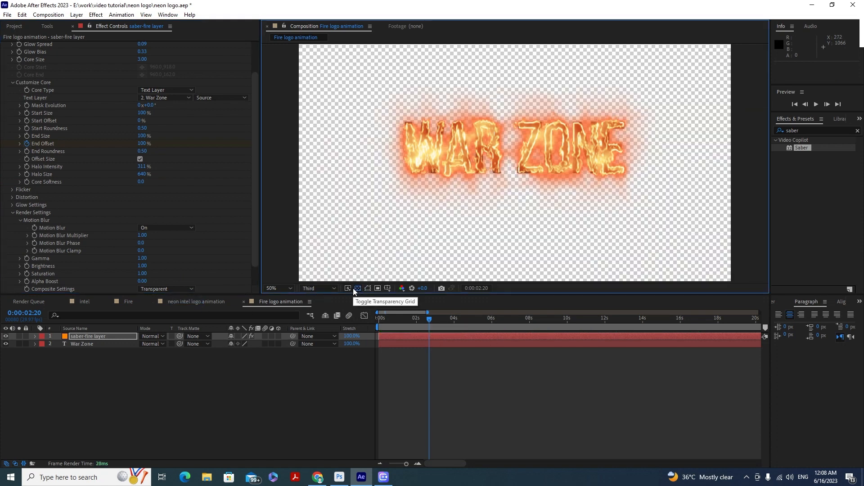
{"action": "left_click", "coordinate": [353, 288]}
- Add war zone.psd as the background beneath all layers, and move the War Zone text up to a Y position of 424
{"action": "left_click", "coordinate": [8, 25]}
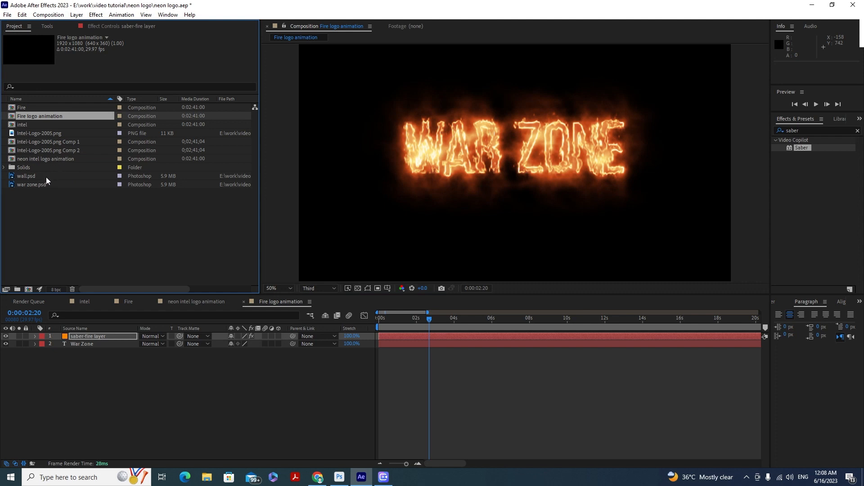
{"action": "left_click_drag", "start_coordinate": [41, 185], "coordinate": [85, 378]}
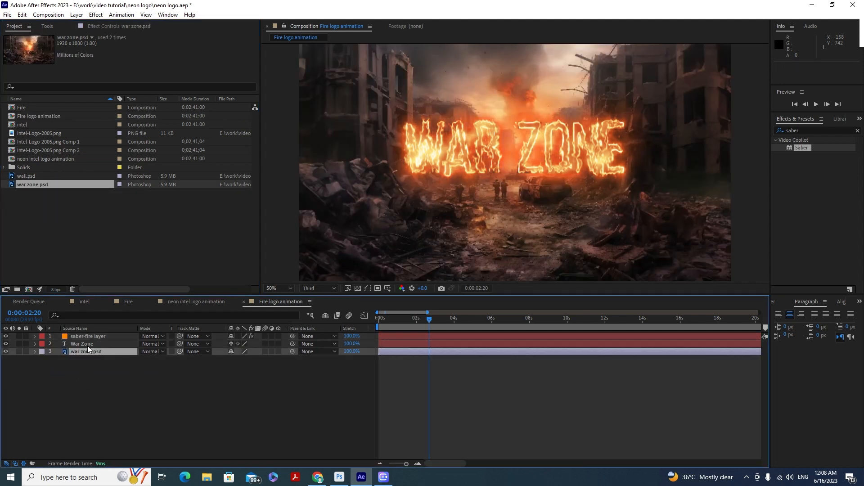
{"action": "left_click", "coordinate": [90, 344]}
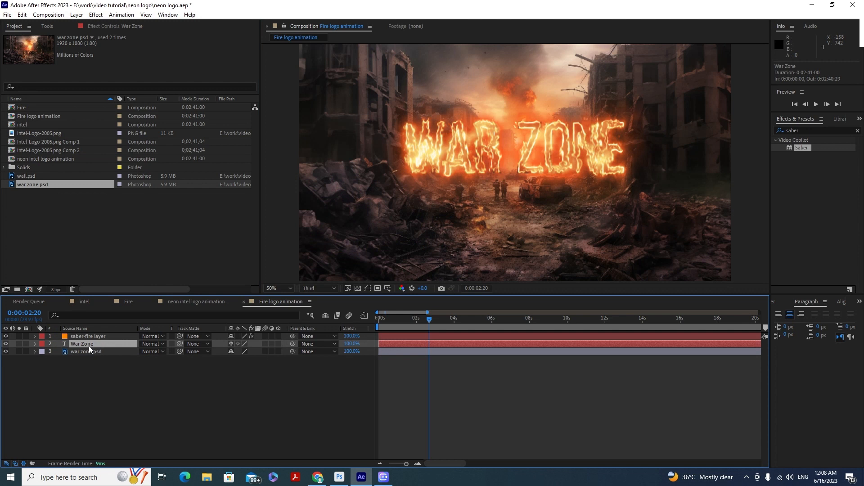
{"action": "key", "text": "shift+Up"}
{"action": "key", "text": "shift+Up"}
{"action": "key", "text": "shift+Up"}
{"action": "key", "text": "shift+Up"}
{"action": "key", "text": "shift+Up"}
{"action": "key", "text": "shift+Up"}
{"action": "key", "text": "shift+Up"}
{"action": "key", "text": "shift+Up"}
{"action": "key", "text": "shift+Up"}
{"action": "key", "text": "shift+Up"}
{"action": "key", "text": "shift+Up"}
{"action": "key", "text": "shift+Up"}
{"action": "key", "text": "shift+Up"}
{"action": "key", "text": "shift+Up"}
{"action": "key", "text": "shift+Up"}
{"action": "key", "text": "shift+Up"}
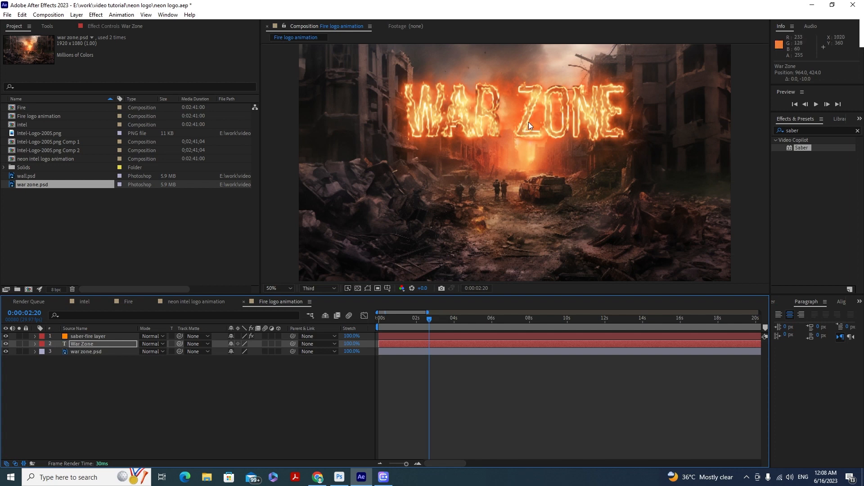
- Hide the War Zone text layer and end the work area at 0:00:05:17
{"action": "left_click_drag", "start_coordinate": [422, 324], "coordinate": [397, 320]}
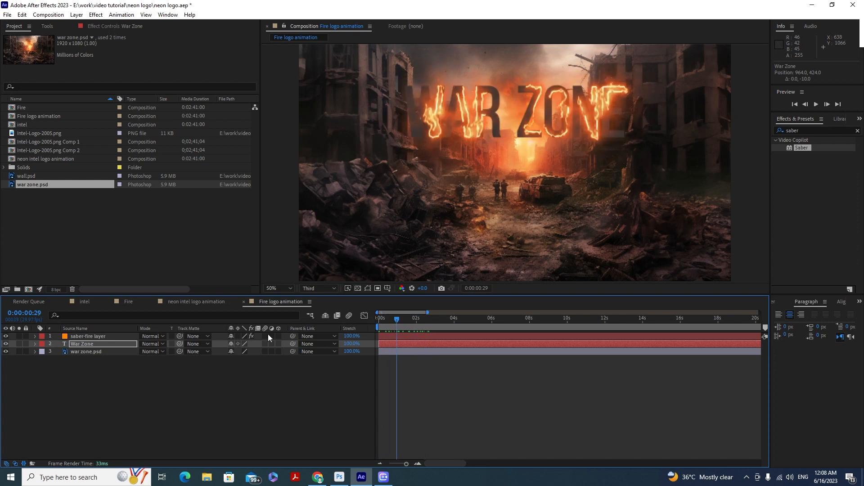
{"action": "left_click", "coordinate": [5, 344]}
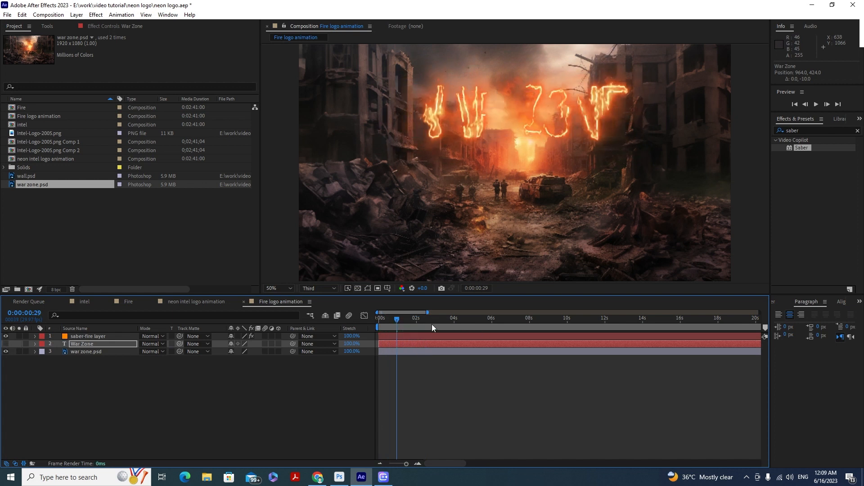
{"action": "left_click_drag", "start_coordinate": [400, 318], "coordinate": [483, 333]}
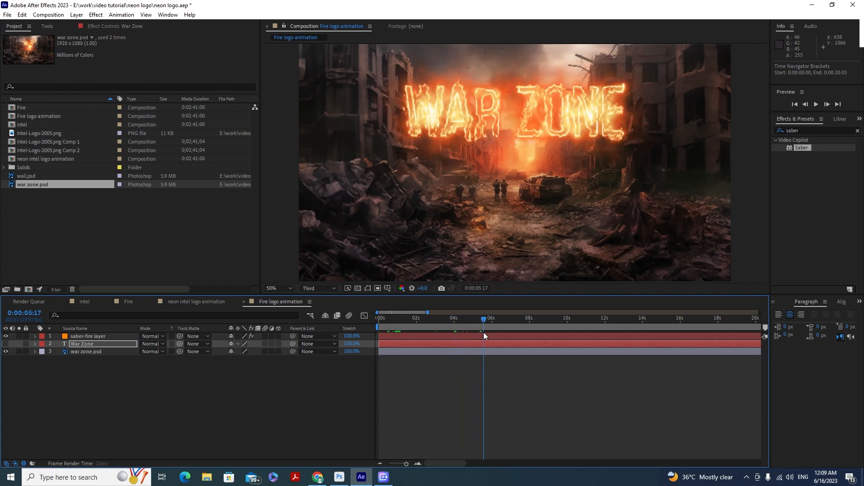
{"action": "key", "text": "n"}
{"action": "key", "text": "Home"}
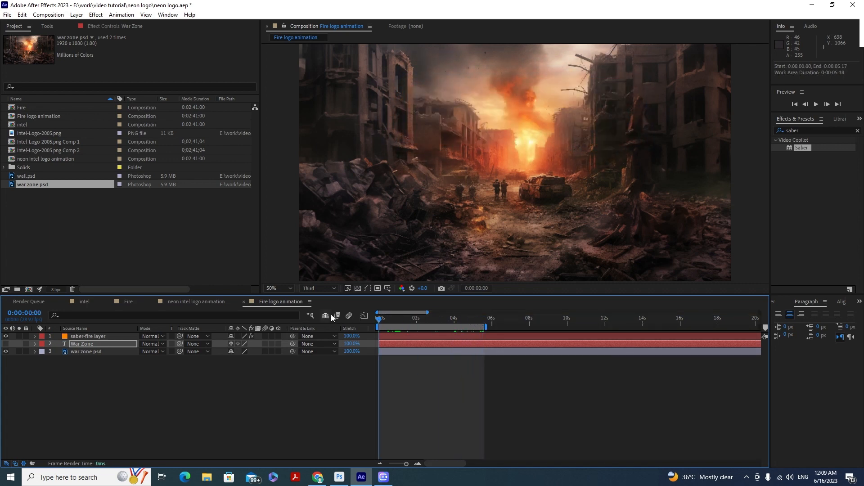
- Play and scrub the finished Fire logo animation and neon intel logo animation compositions to review both results
{"action": "key", "text": "space"}
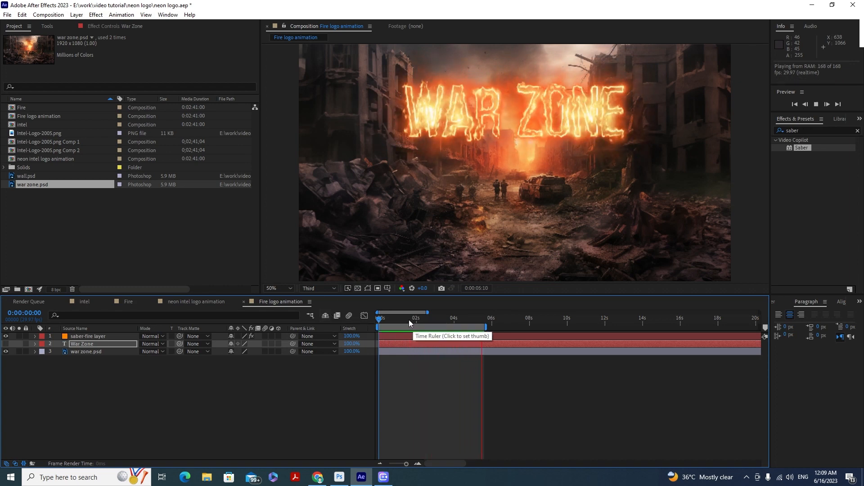
{"action": "left_click_drag", "start_coordinate": [406, 320], "coordinate": [424, 320]}
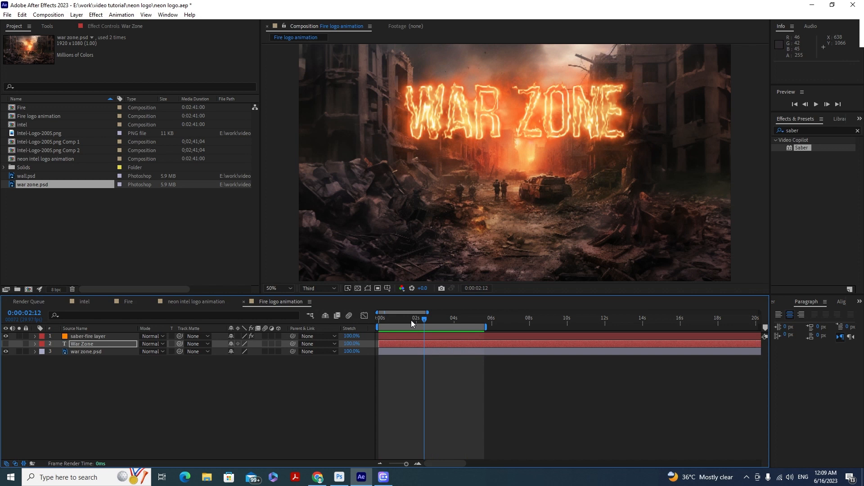
{"action": "left_click", "coordinate": [186, 304]}
{"action": "key", "text": "space"}
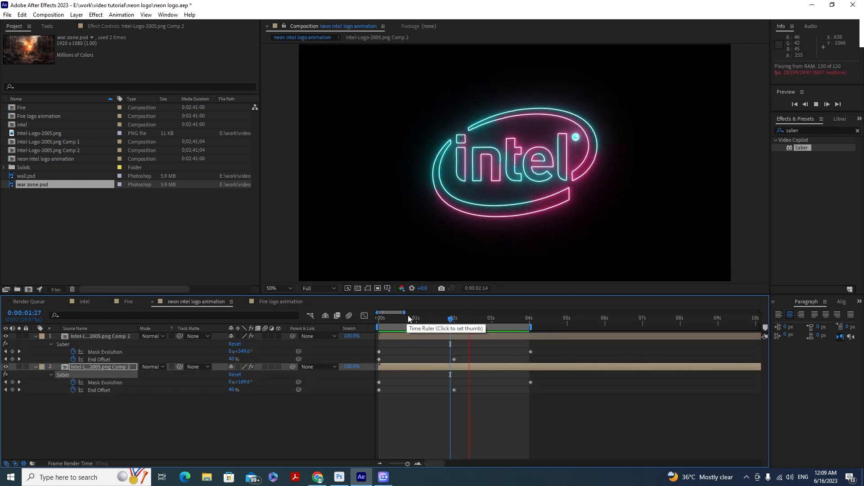
{"action": "left_click_drag", "start_coordinate": [450, 319], "coordinate": [459, 322]}
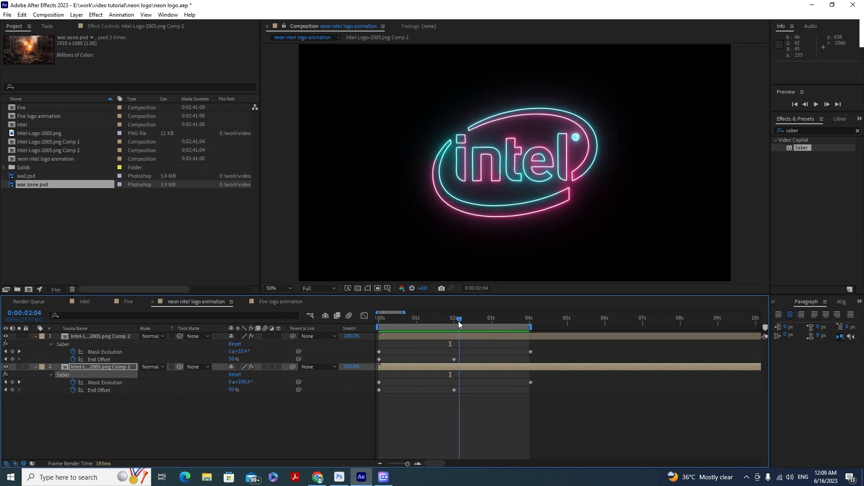
{"action": "left_click", "coordinate": [287, 302]}
{"action": "left_click_drag", "start_coordinate": [425, 319], "coordinate": [393, 325]}
{"action": "key", "text": "space"}
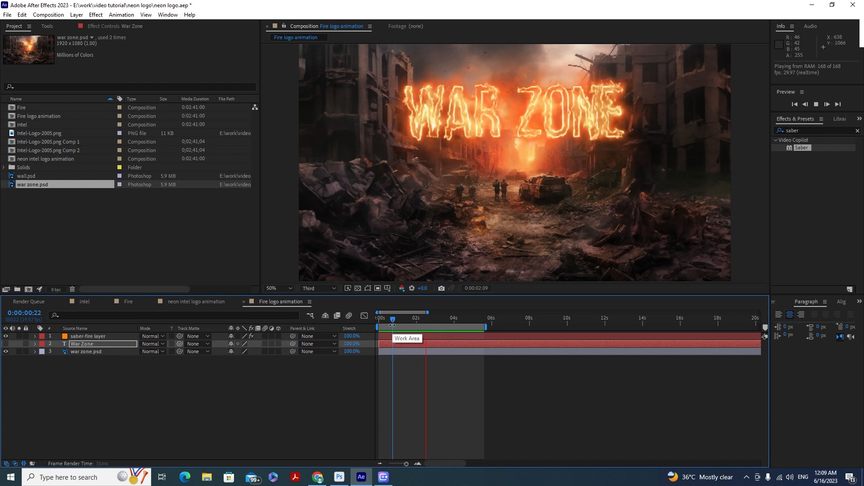
{"action": "left_click_drag", "start_coordinate": [396, 319], "coordinate": [443, 320]}
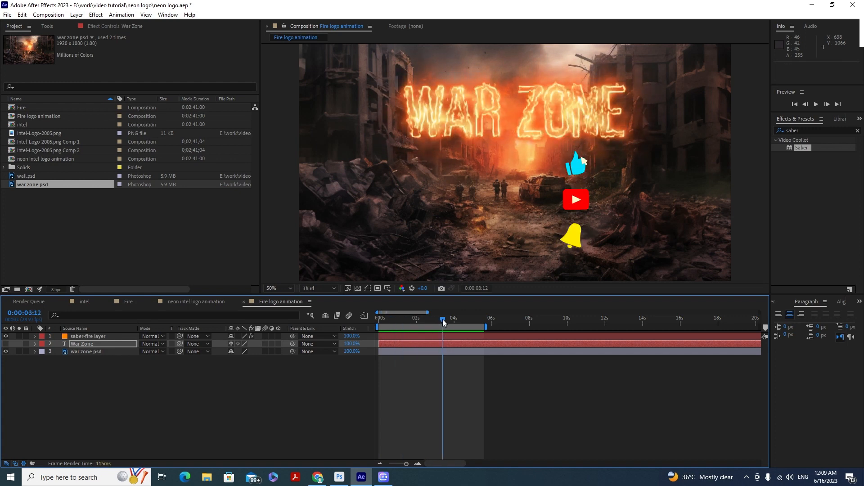